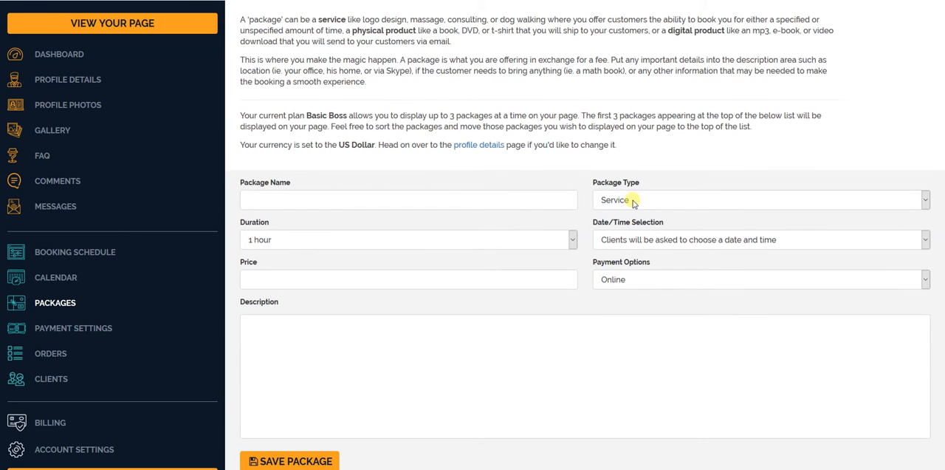
- Keep the package type as Service and paste "One on One with the Great One teaching you how to become a swashbucker superstar" as its name
left_click(633, 200)
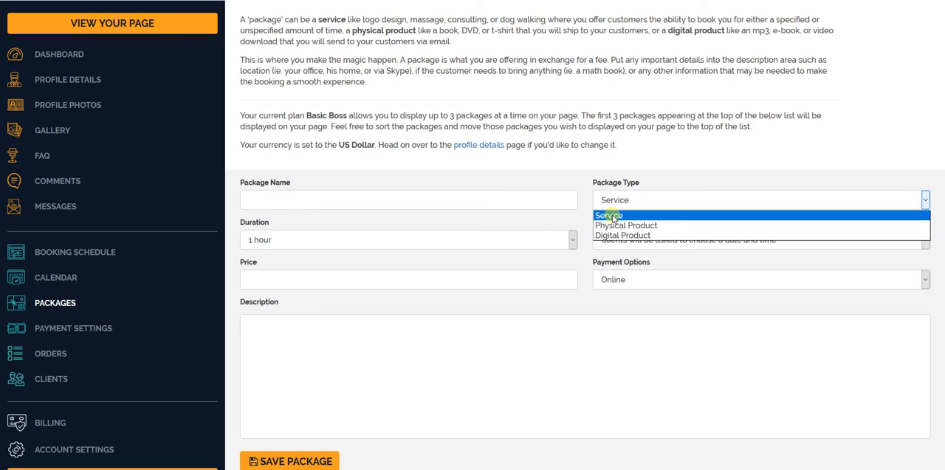
left_click(550, 200)
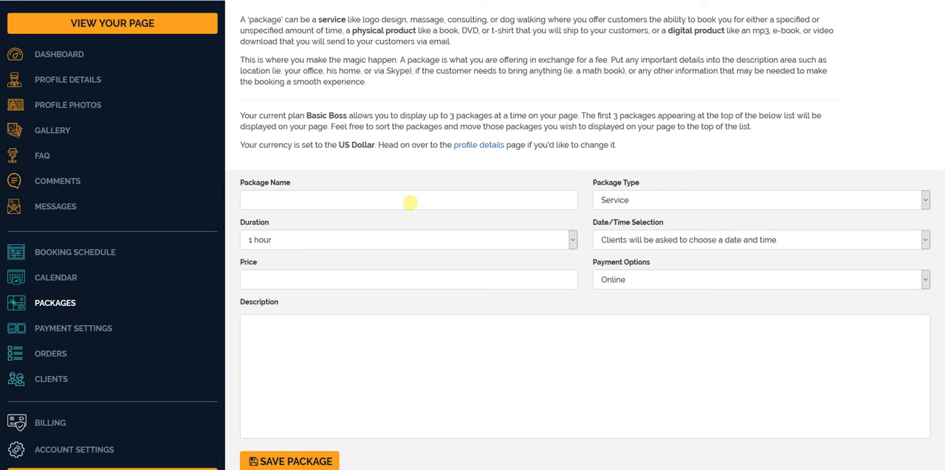
right_click(370, 205)
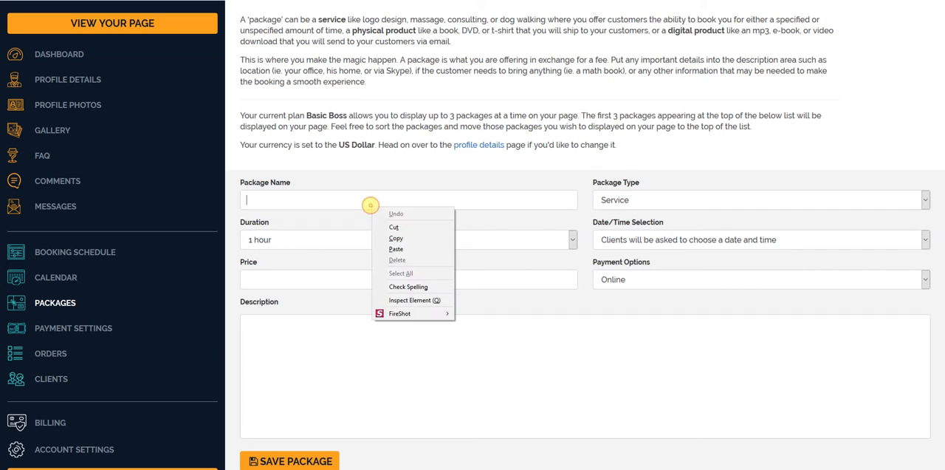
left_click(399, 253)
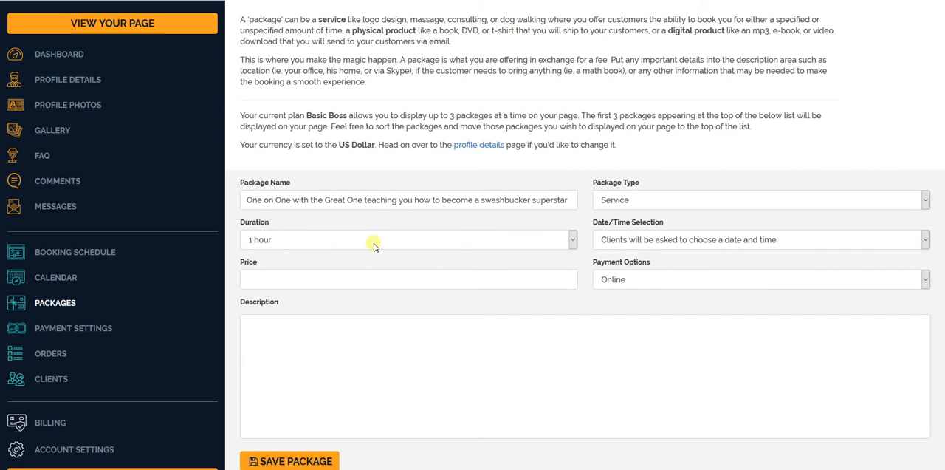
- Set the package duration to 1 hour and its price to 200
left_click(348, 242)
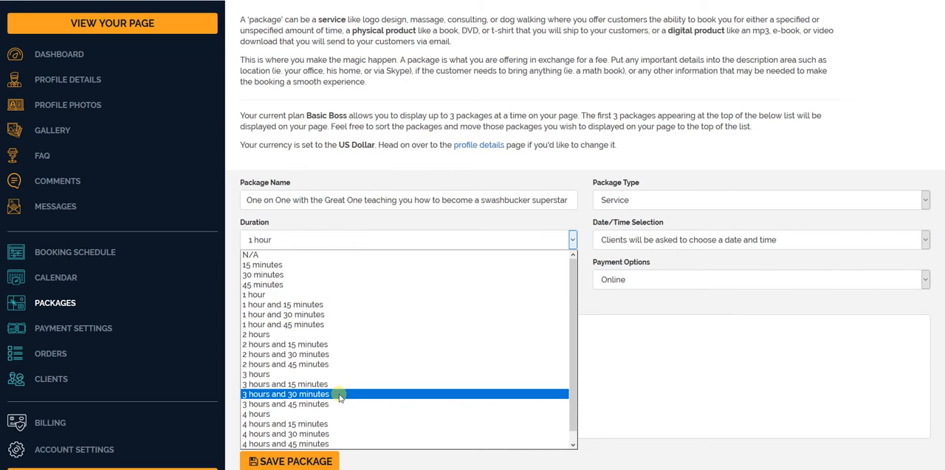
scroll(307, 362, "up", 1)
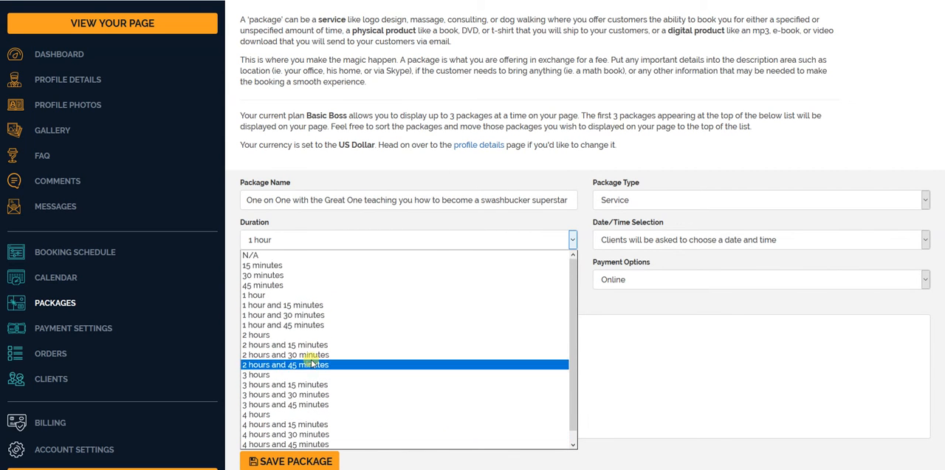
left_click(300, 295)
left_click(302, 285)
type("200")
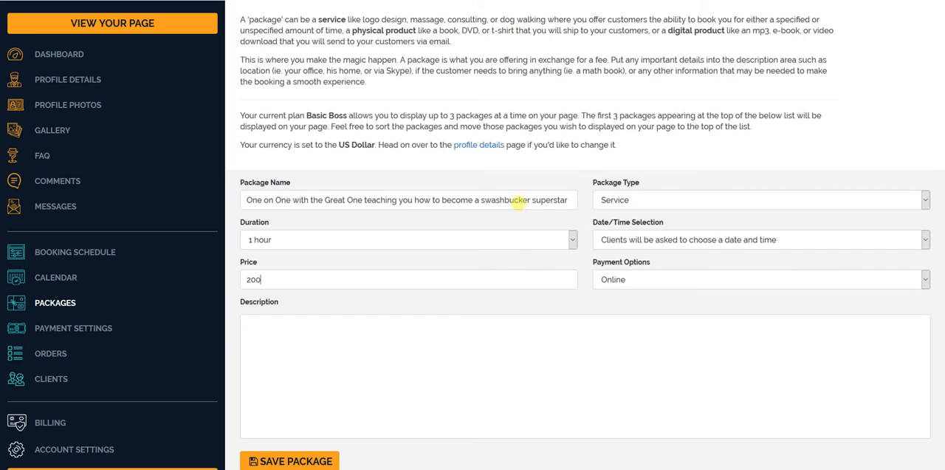
- Correct the misspelled word in the package name to "swashbuckler"
left_click(523, 201)
type("l")
left_click(342, 280)
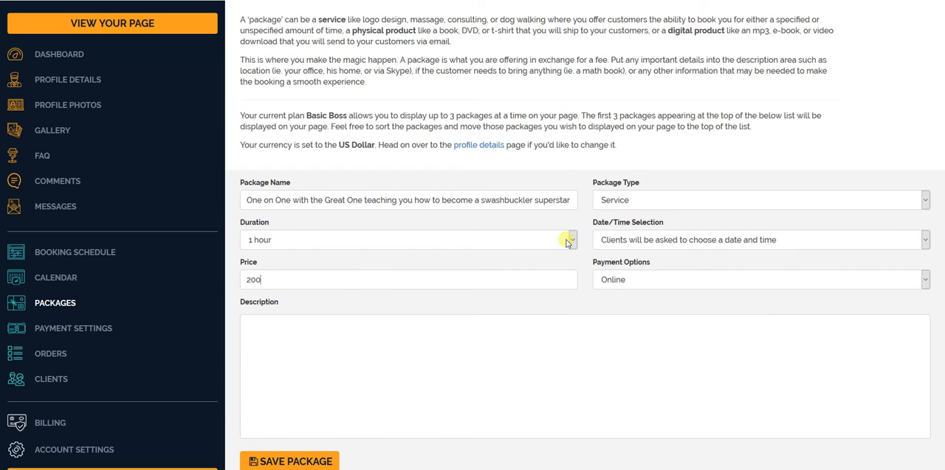
- Set the date/time selection to "Clients will NOT be asked to choose a date and time"
left_click(655, 242)
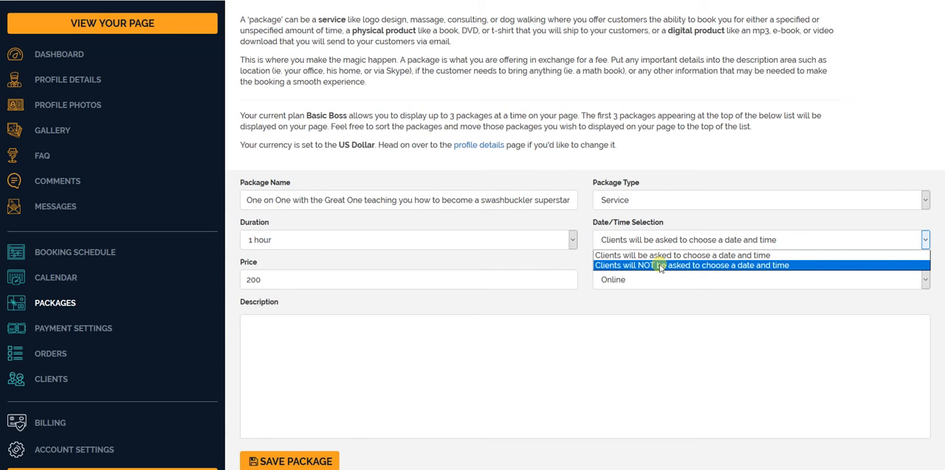
left_click(660, 266)
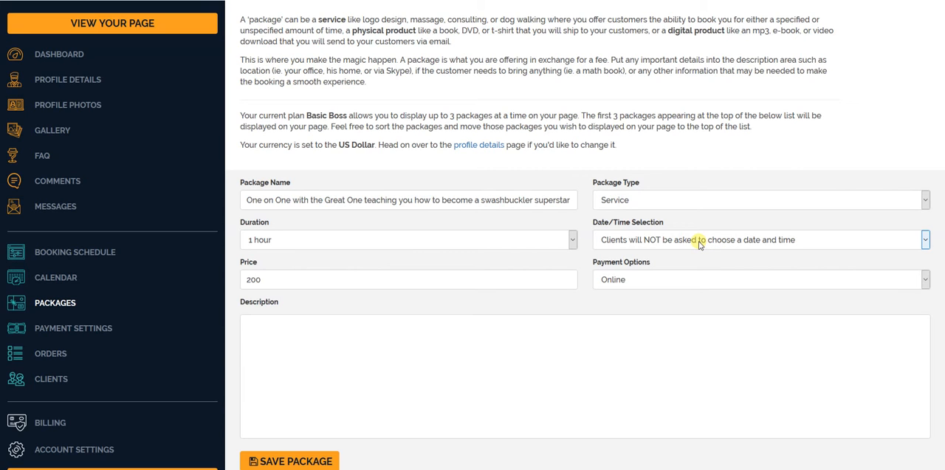
left_click(701, 244)
left_click(697, 244)
- Go through the available payment options and set the package to Online & Offline
left_click(628, 280)
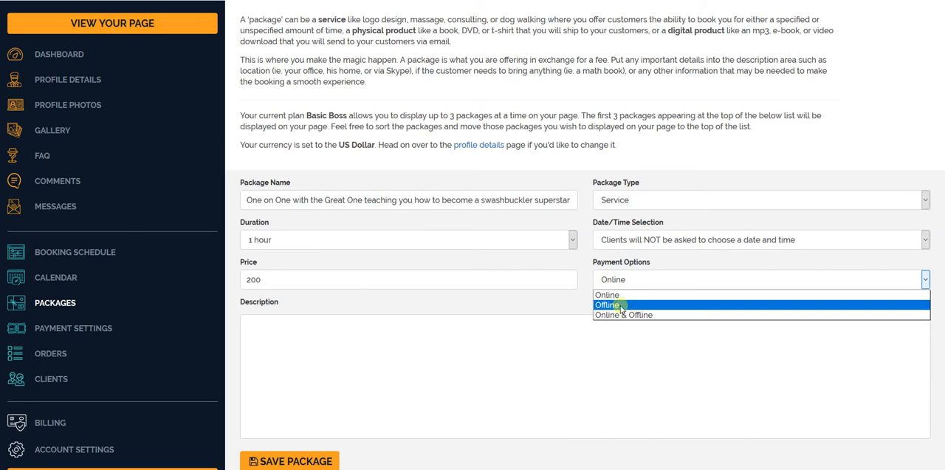
left_click(619, 294)
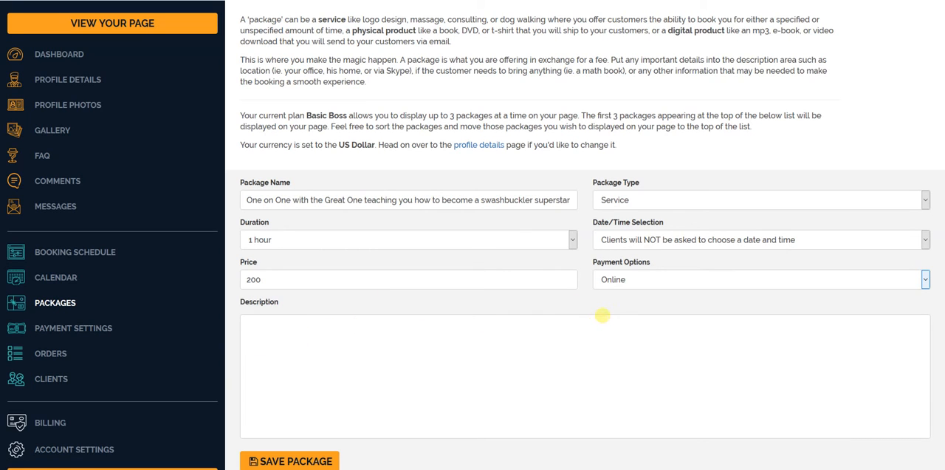
left_click(619, 287)
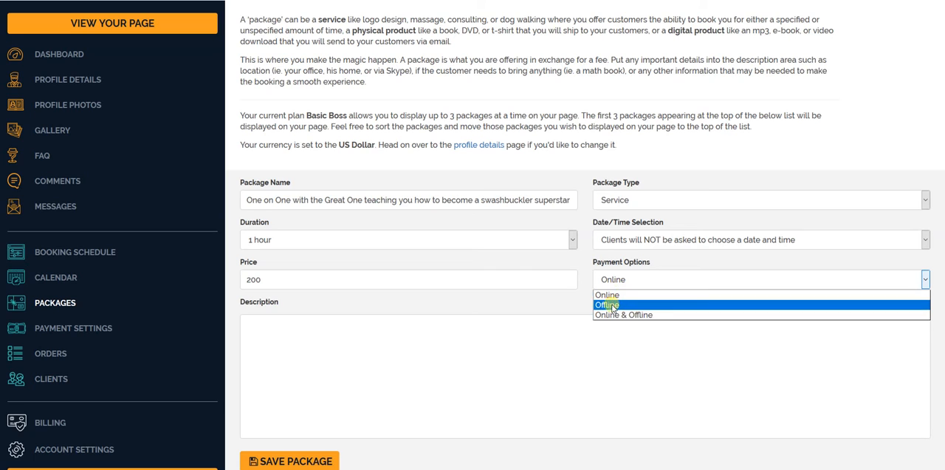
left_click(612, 305)
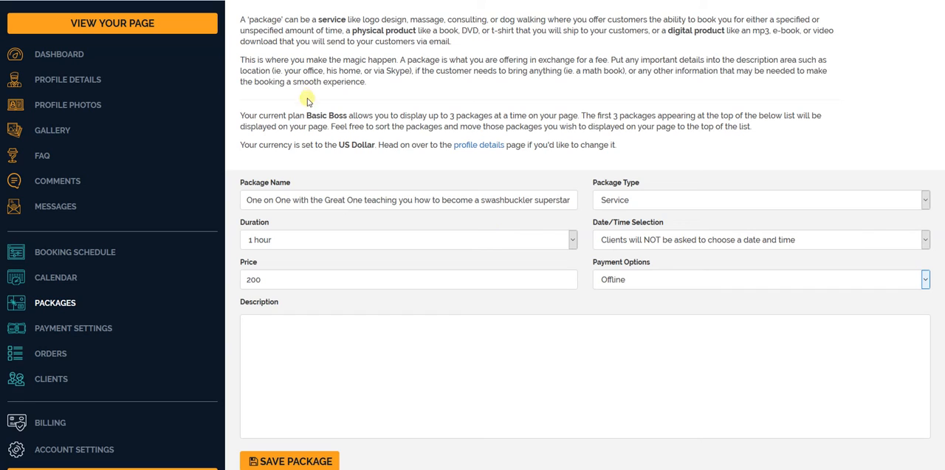
left_click(657, 279)
left_click(636, 315)
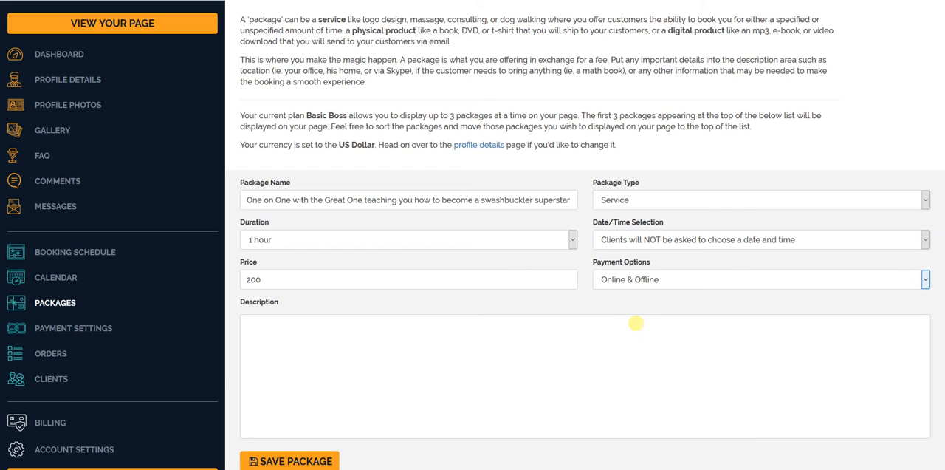
left_click(650, 279)
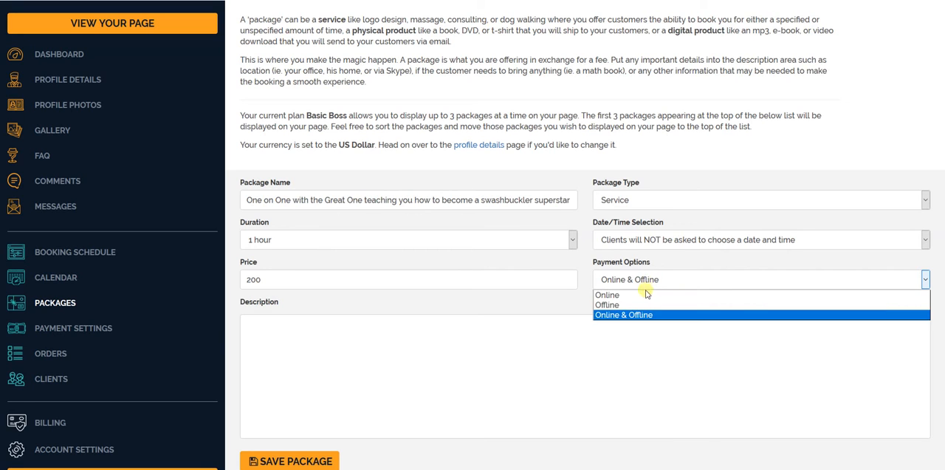
left_click(645, 295)
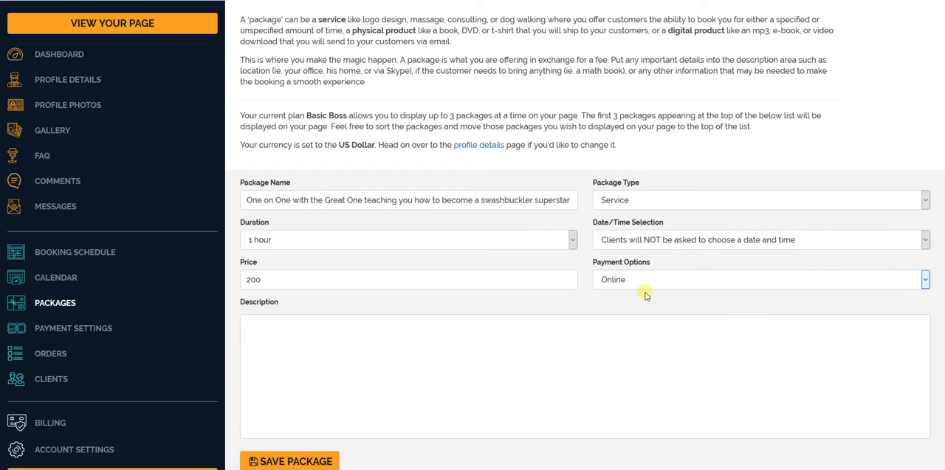
left_click(644, 280)
left_click(635, 315)
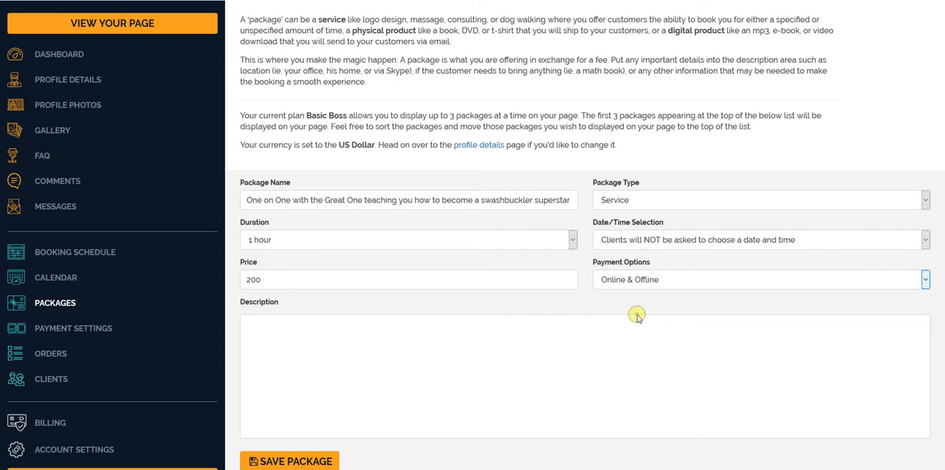
- Switch to the Notepad file and copy the full description line about the one-hour master swordsman lesson
scroll(384, 344, "down", 2)
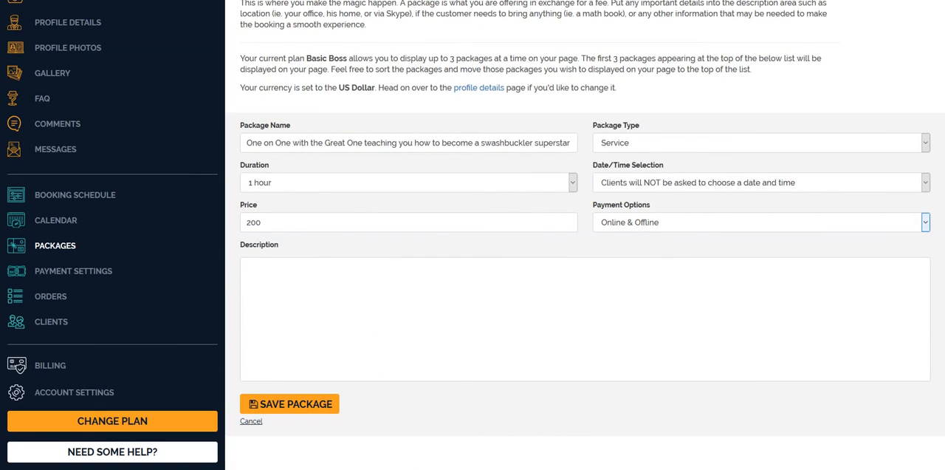
key("alt+Tab")
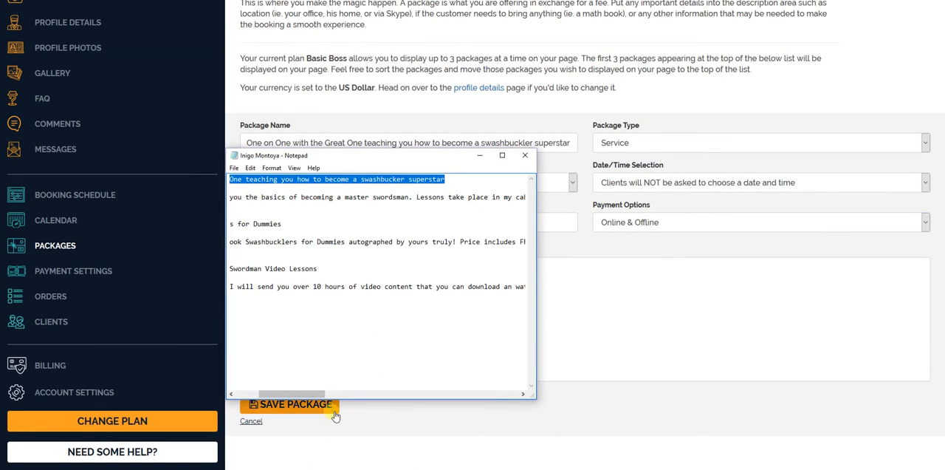
left_click_drag(291, 394, 267, 394)
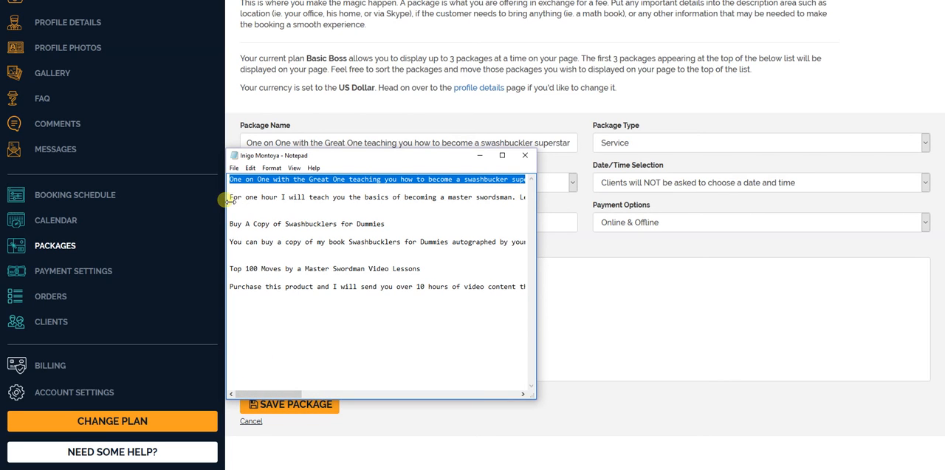
left_click_drag(230, 198, 556, 193)
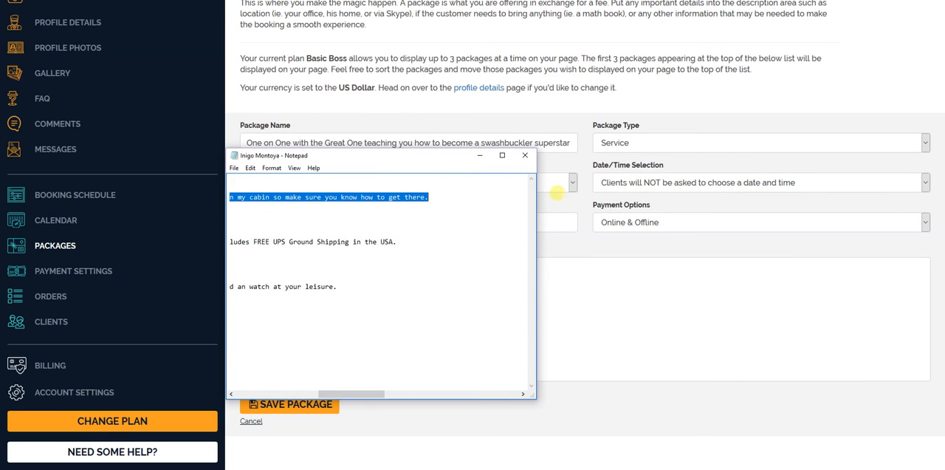
right_click(418, 198)
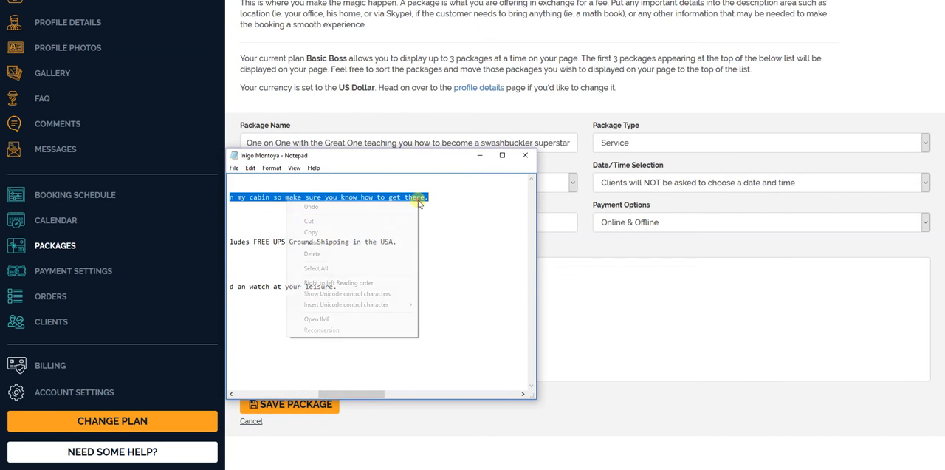
left_click(394, 232)
- Paste the copied lesson text into the package description and save the package
left_click(569, 285)
right_click(567, 290)
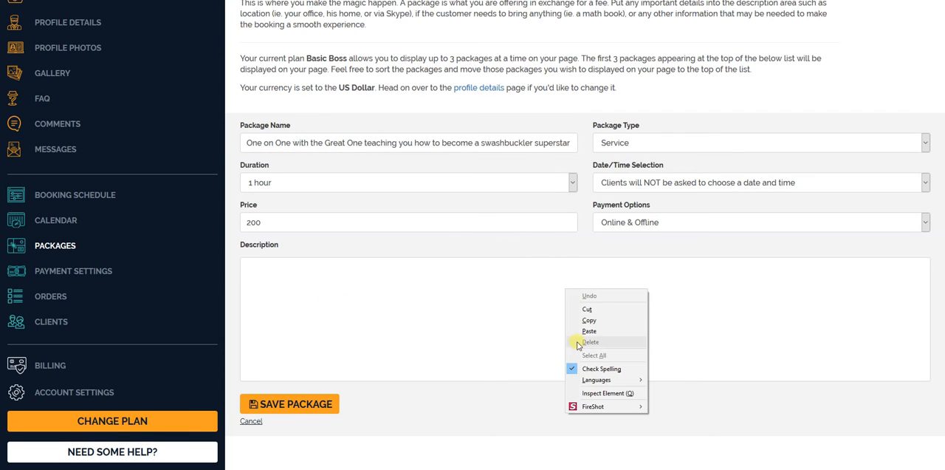
left_click(583, 331)
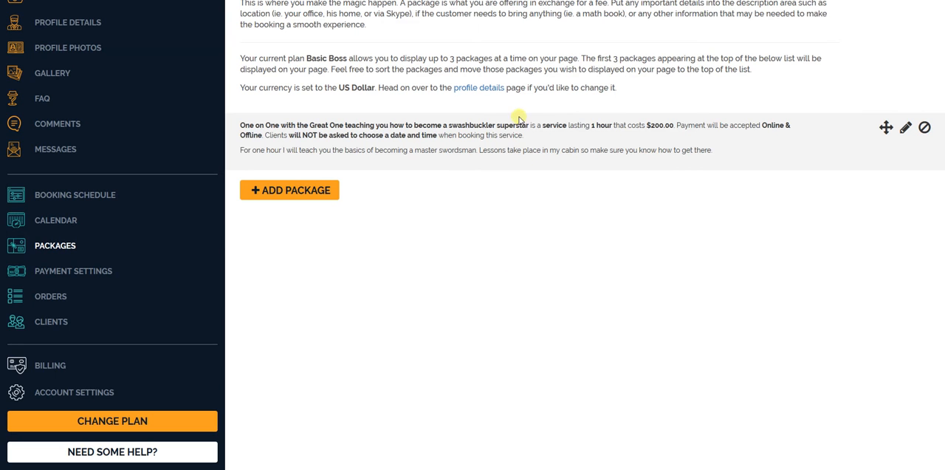
- View the public page and expand the booking form of the swashbuckler lesson package
scroll(299, 140, "up", 1)
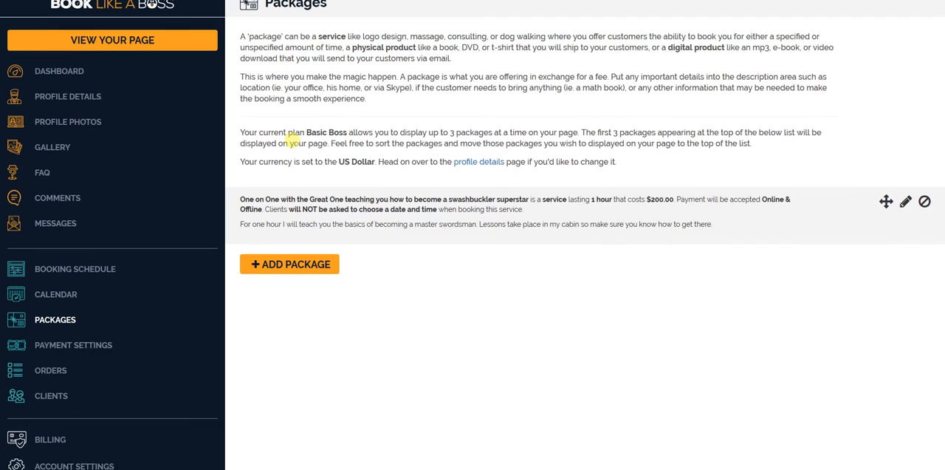
left_click(149, 55)
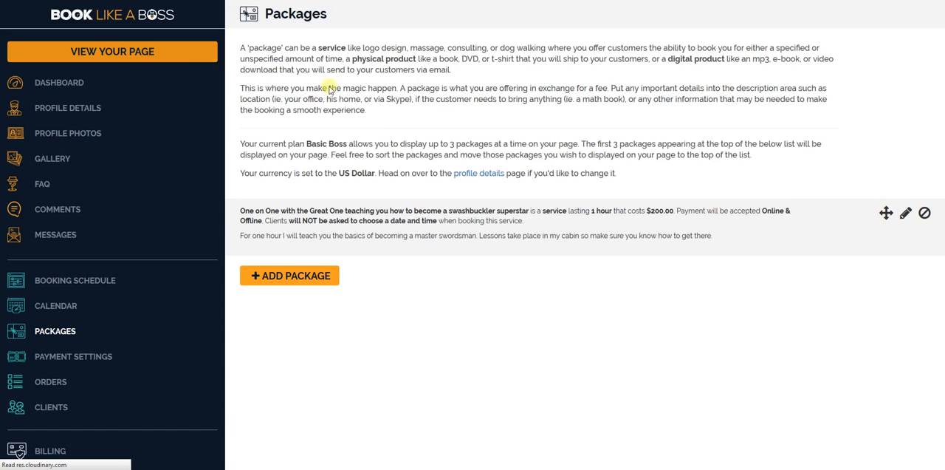
scroll(529, 214, "down", 6)
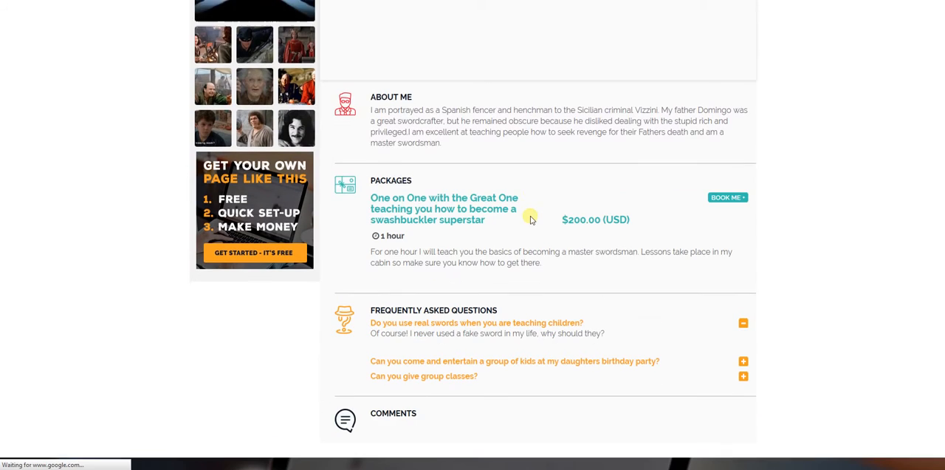
scroll(530, 218, "down", 1)
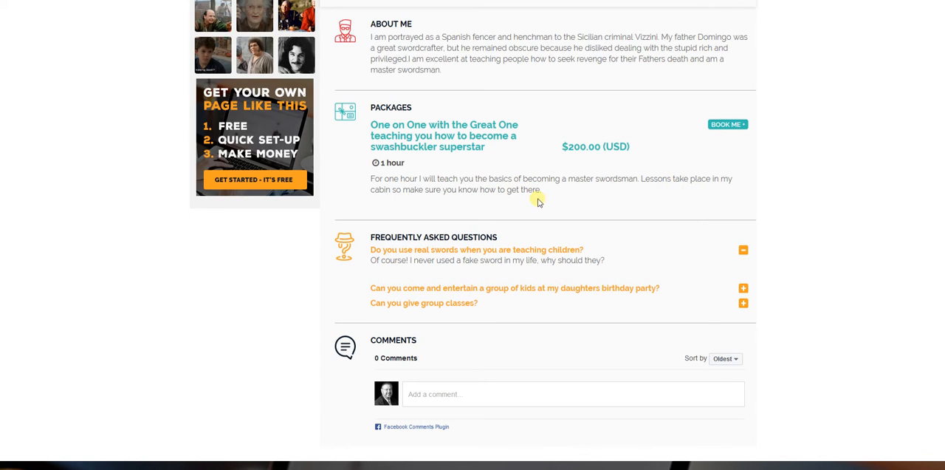
left_click(728, 127)
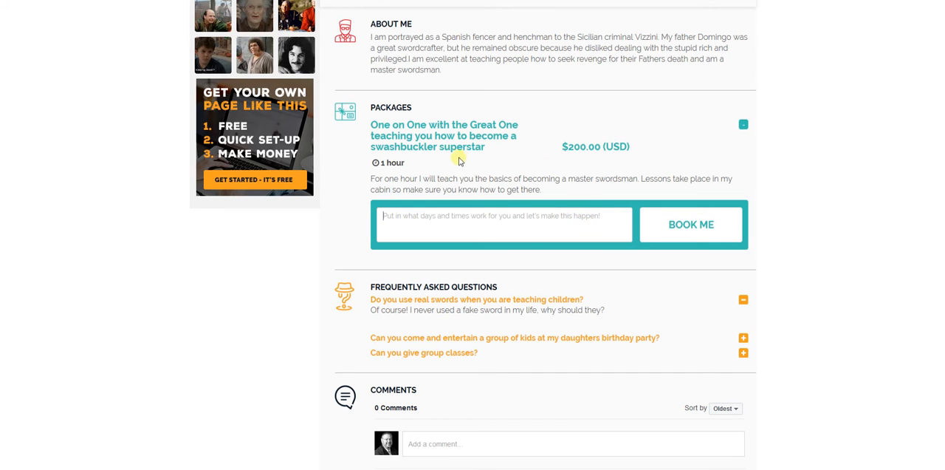
- Return to the account's package list and open the swashbuckler lesson package for editing
scroll(460, 185, "up", 1)
scroll(394, 148, "up", 5)
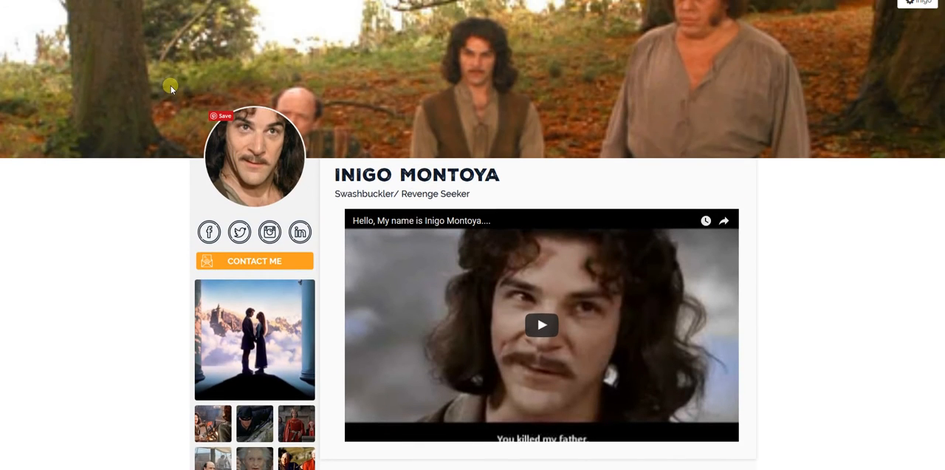
scroll(694, 102, "down", 1)
scroll(694, 102, "up", 1)
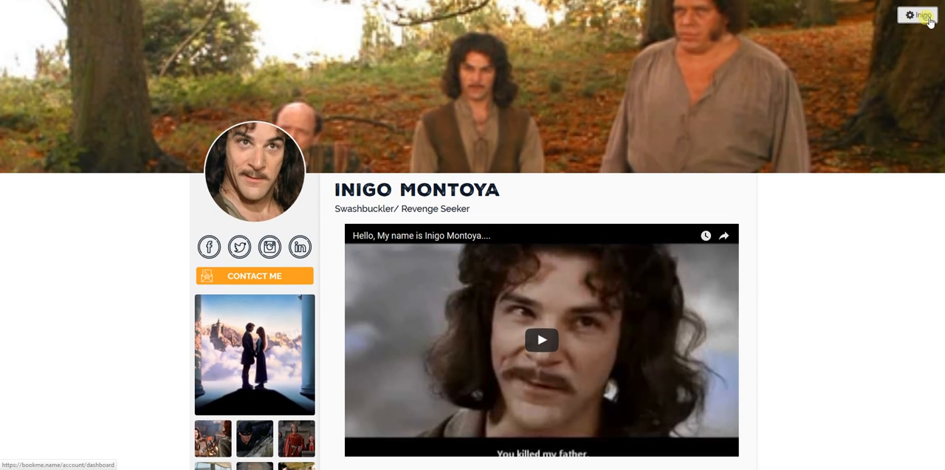
left_click(764, 70)
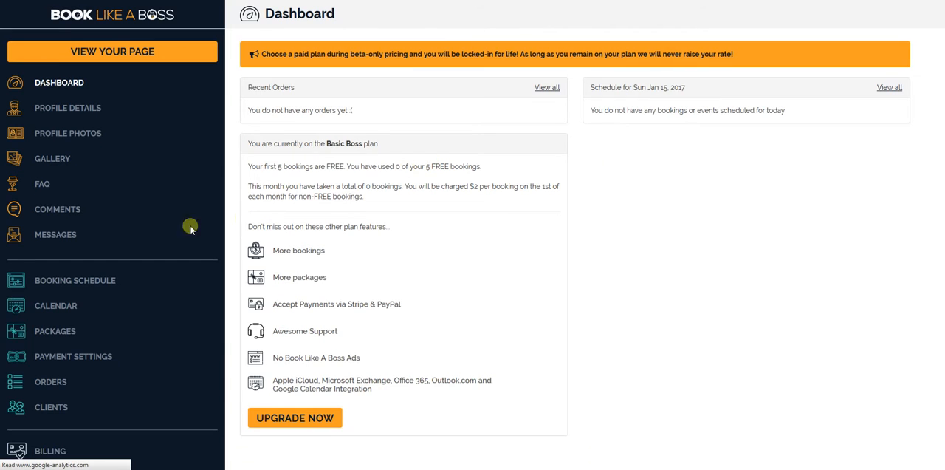
left_click(51, 333)
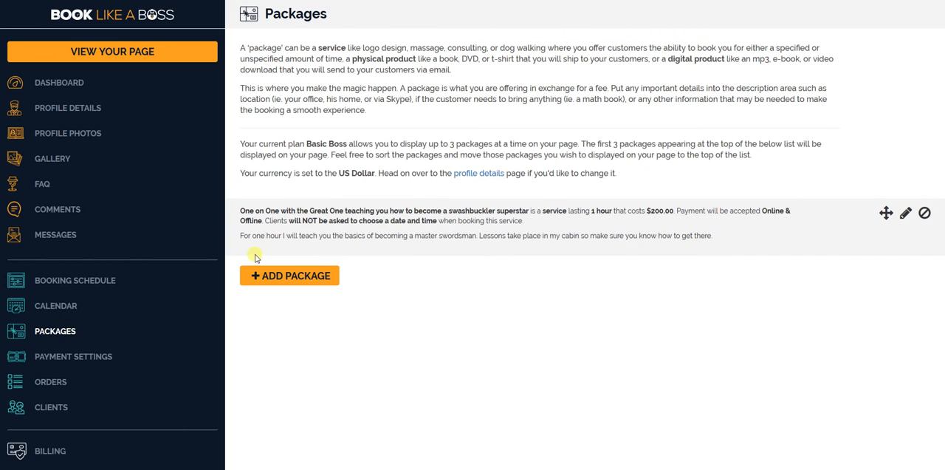
left_click(907, 213)
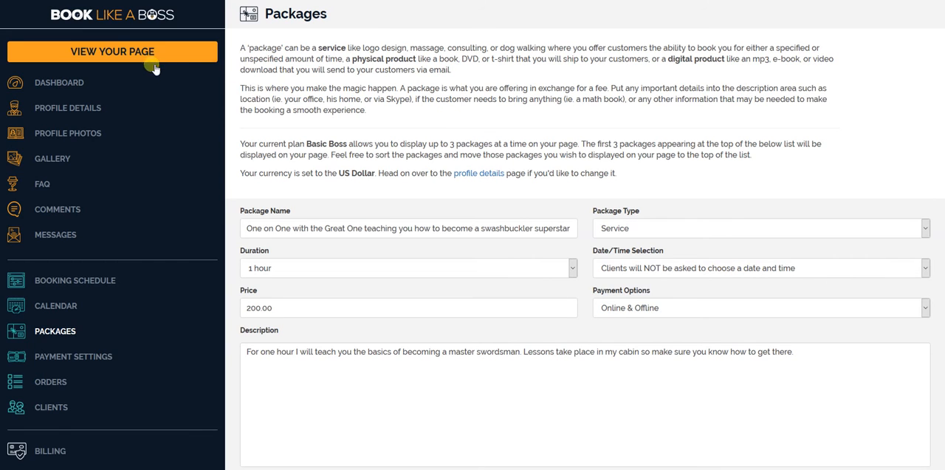
left_click(709, 268)
left_click(703, 284)
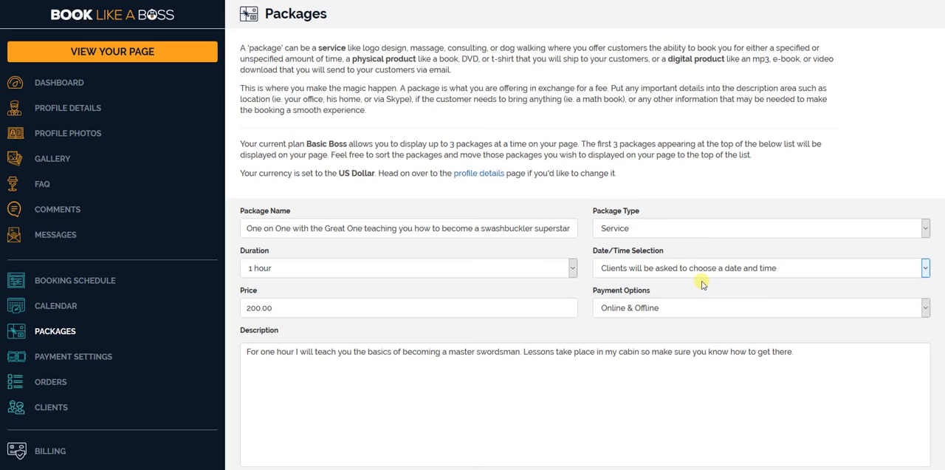
left_click(116, 57)
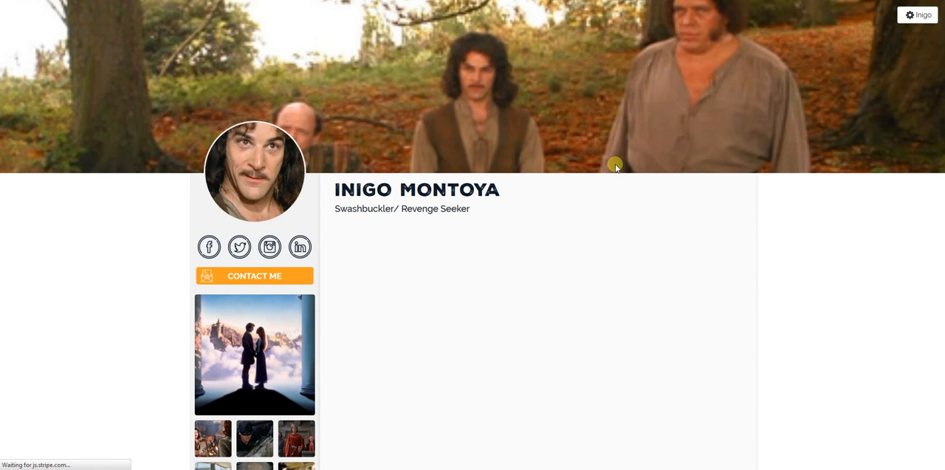
scroll(636, 209, "down", 5)
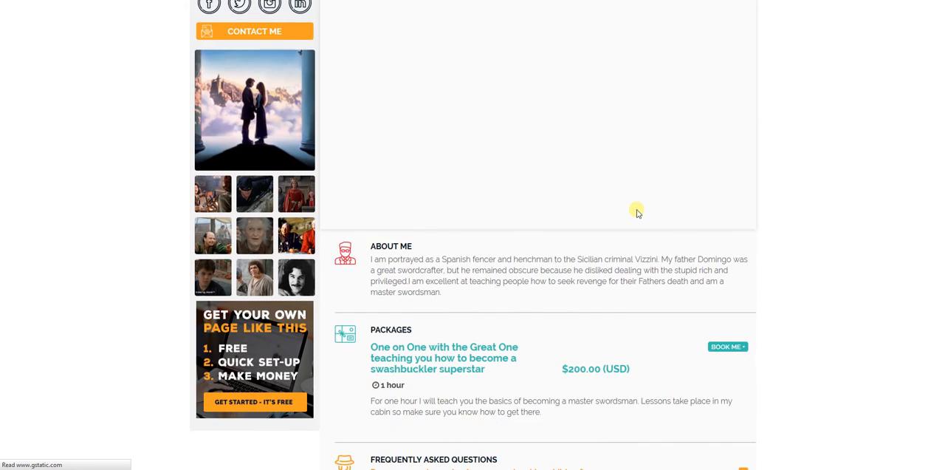
left_click(728, 237)
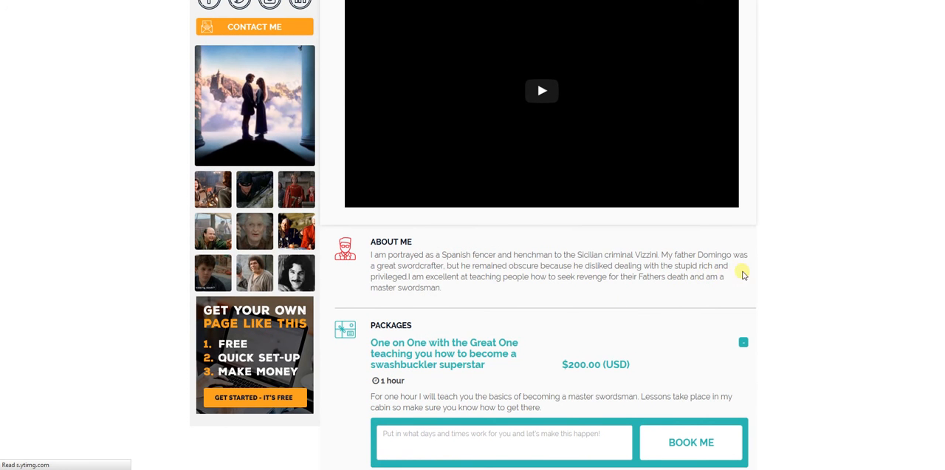
scroll(743, 274, "up", 4)
left_click(927, 15)
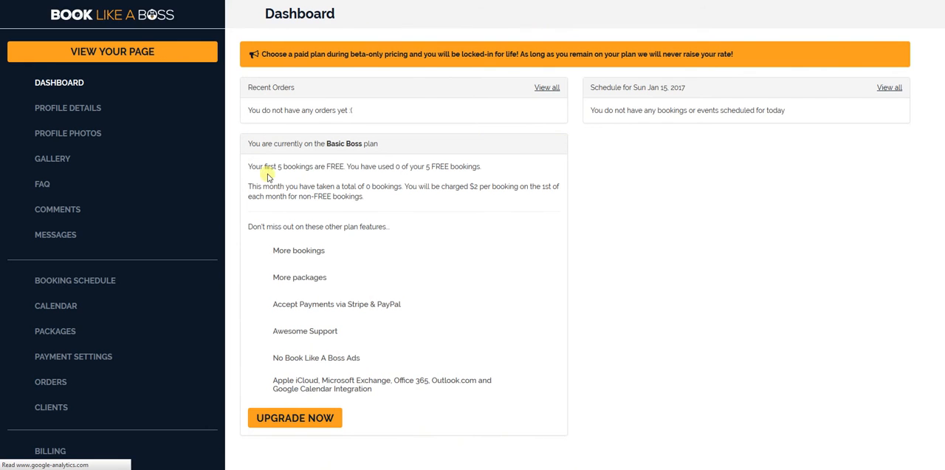
left_click(53, 333)
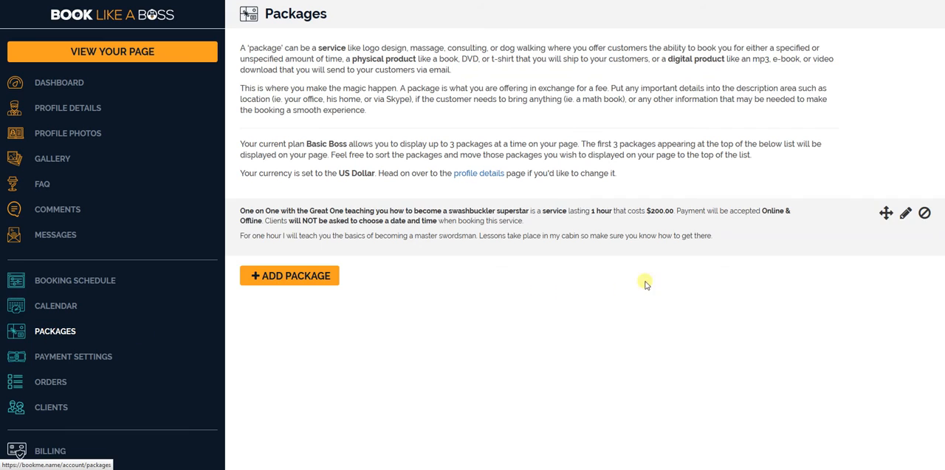
left_click(904, 215)
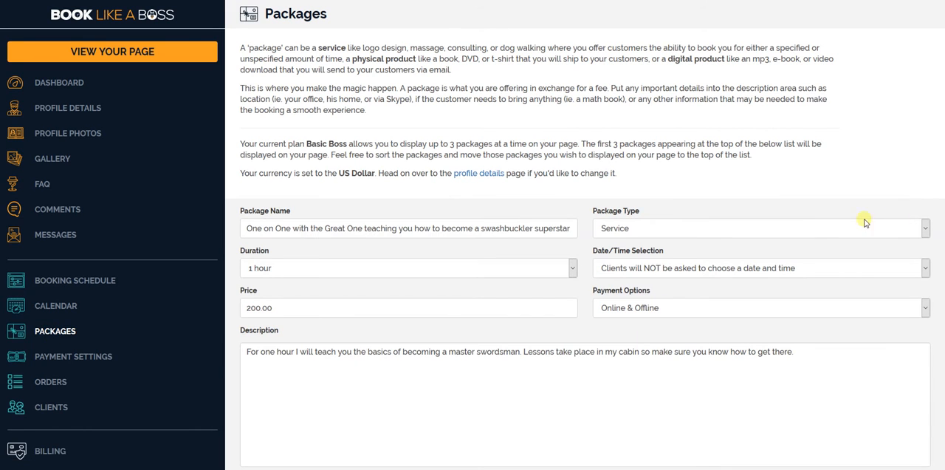
- Set the package's date/time selection to "Clients will be asked to choose a date and time" and save the package
left_click(634, 270)
left_click(636, 288)
scroll(613, 316, "down", 5)
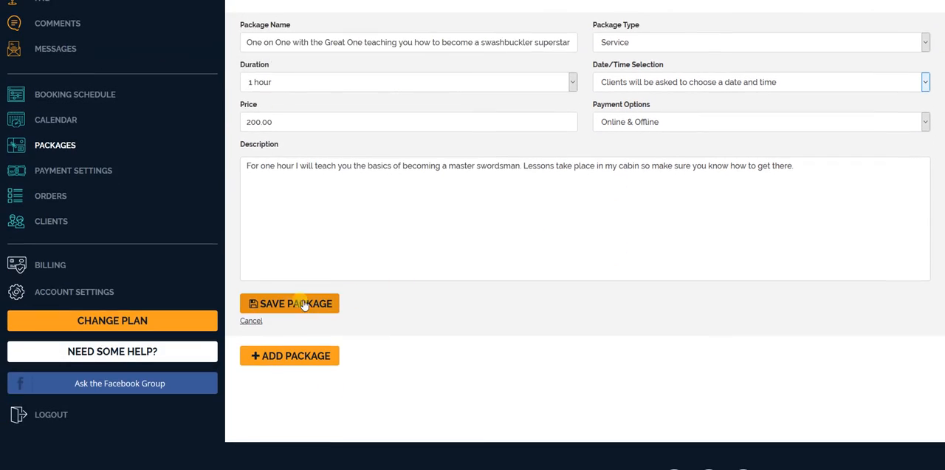
left_click(293, 305)
scroll(771, 244, "up", 3)
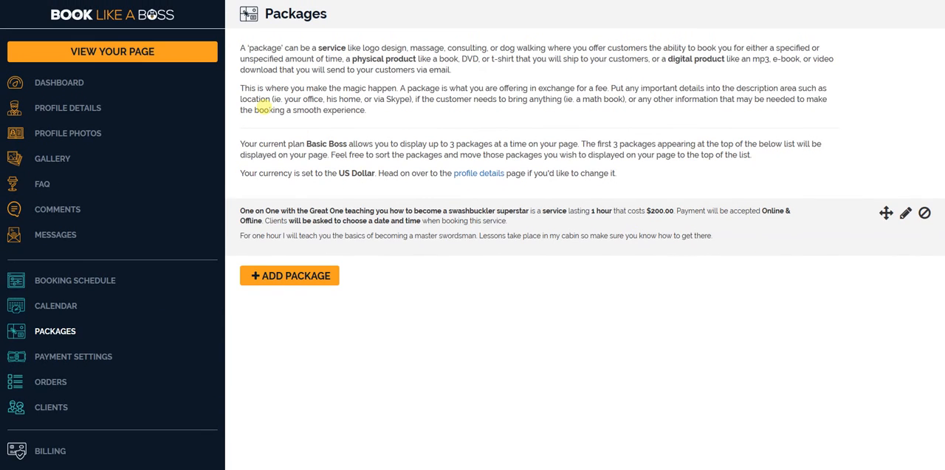
- On the public page, start booking the swashbuckler lesson for January 24, 2017 at 6:00 pm in the Jerusalem timezone
left_click(111, 51)
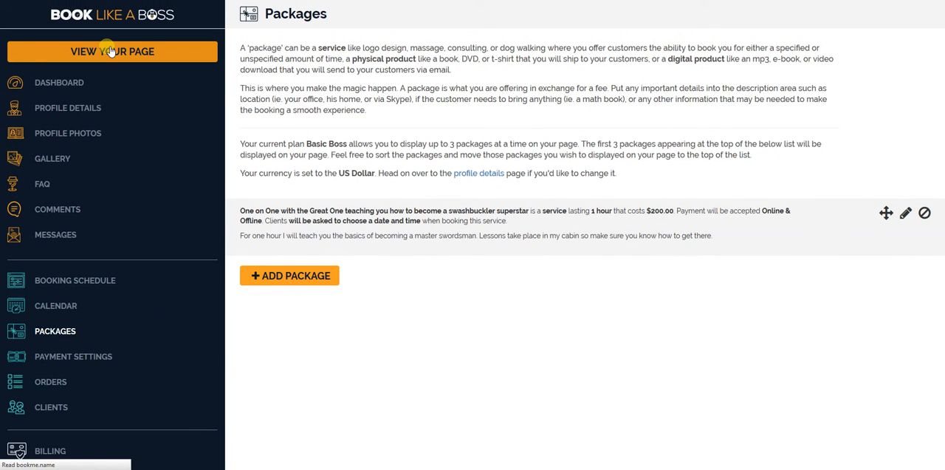
scroll(540, 137, "down", 4)
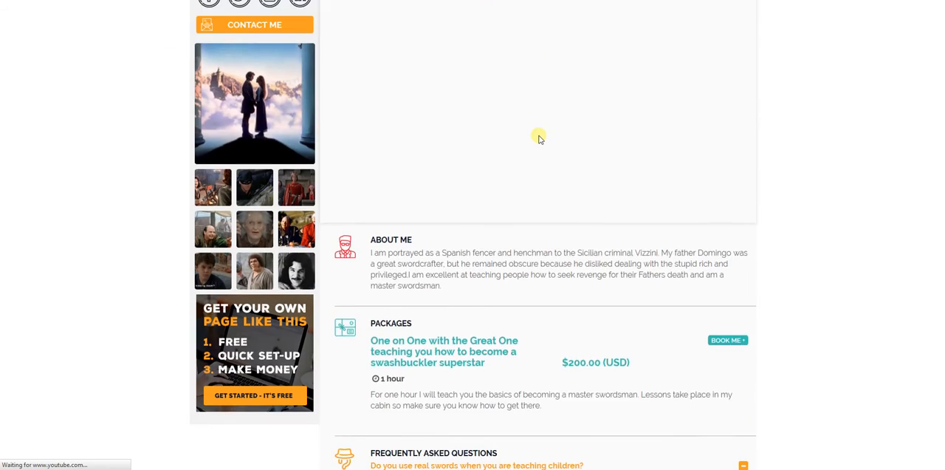
scroll(539, 134, "down", 3)
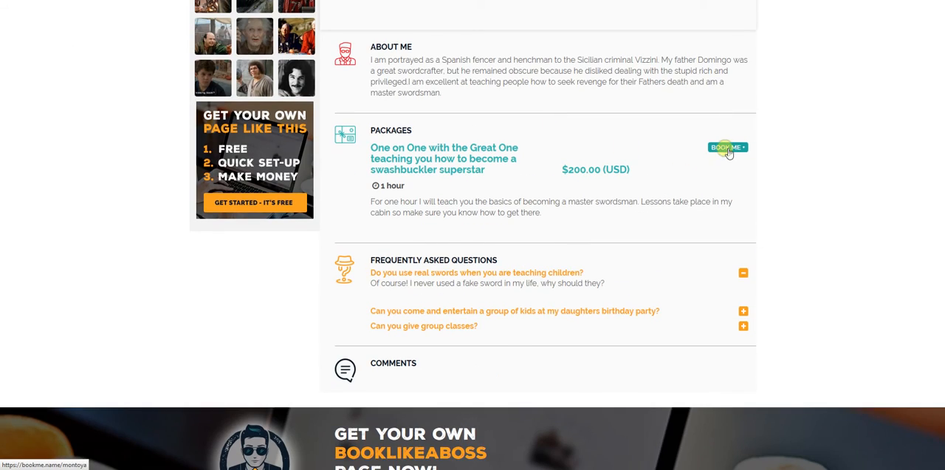
left_click(728, 147)
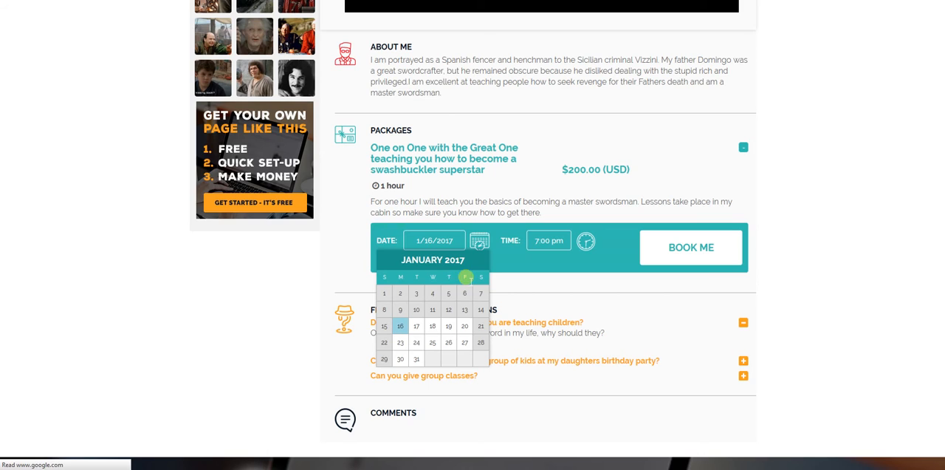
left_click(416, 342)
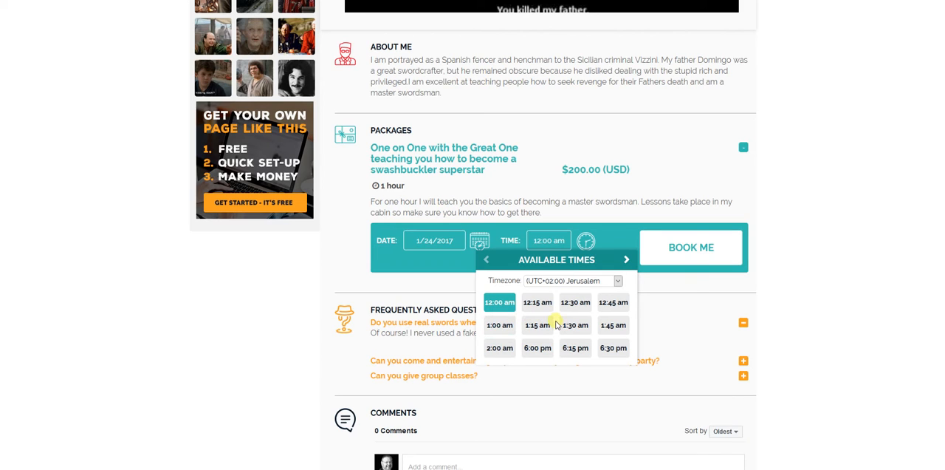
left_click(563, 283)
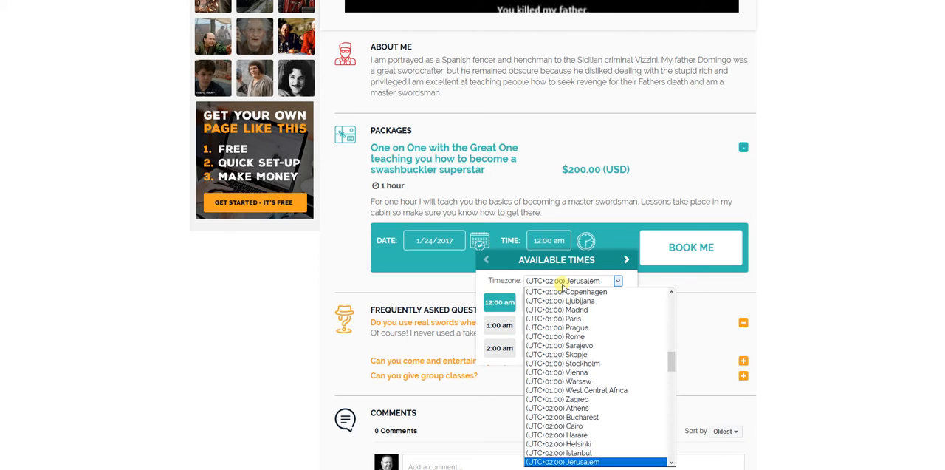
left_click(562, 285)
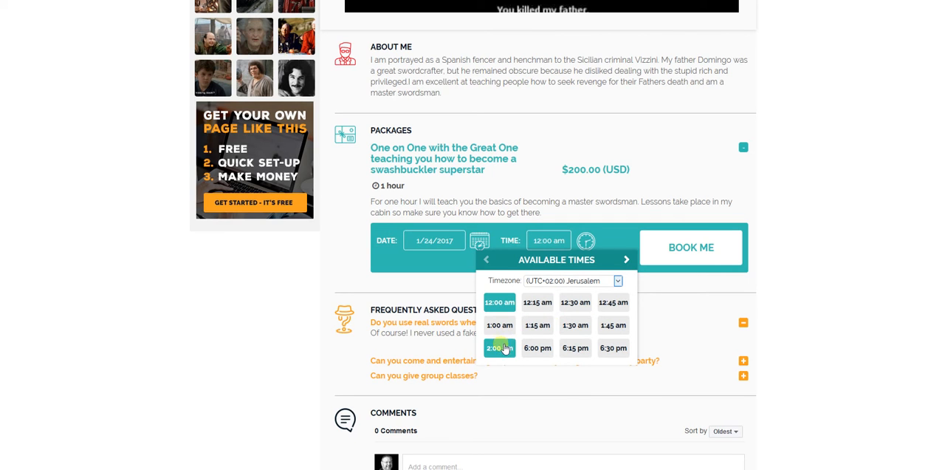
left_click(536, 349)
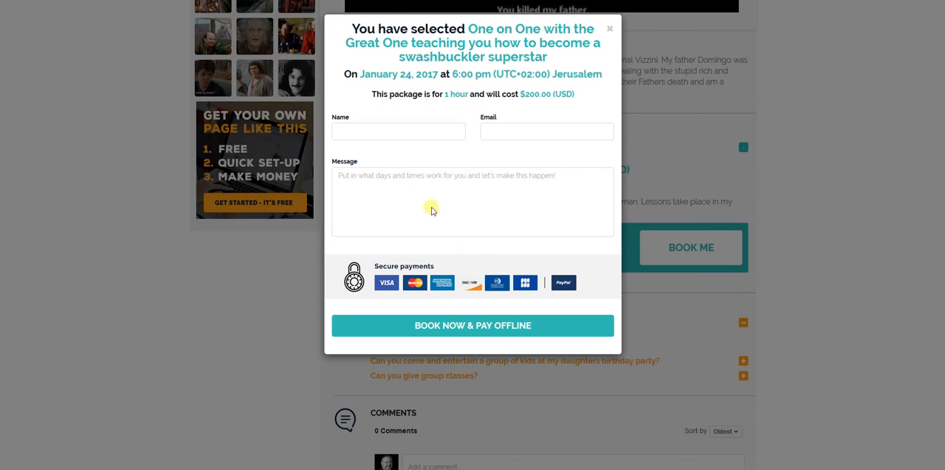
- Book the lesson with offline payment, giving the name "test account", the client's e-mail and the message "looking forward"
left_click(446, 330)
left_click(405, 130)
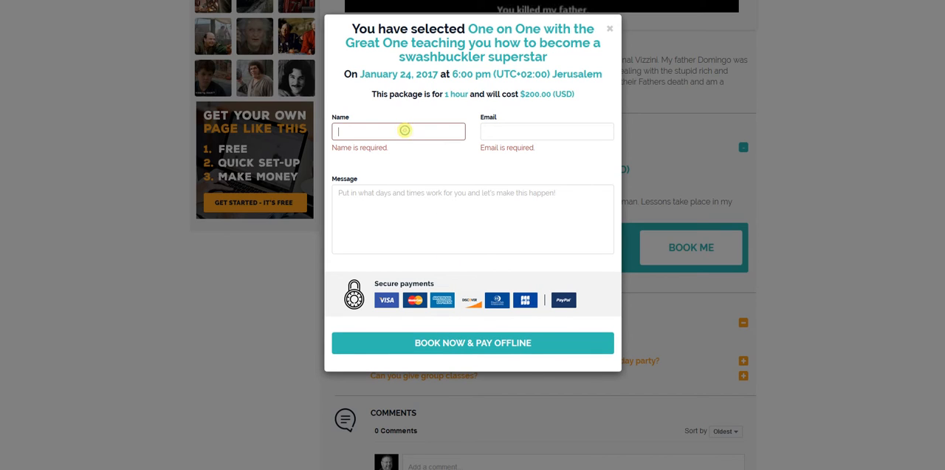
type("test account")
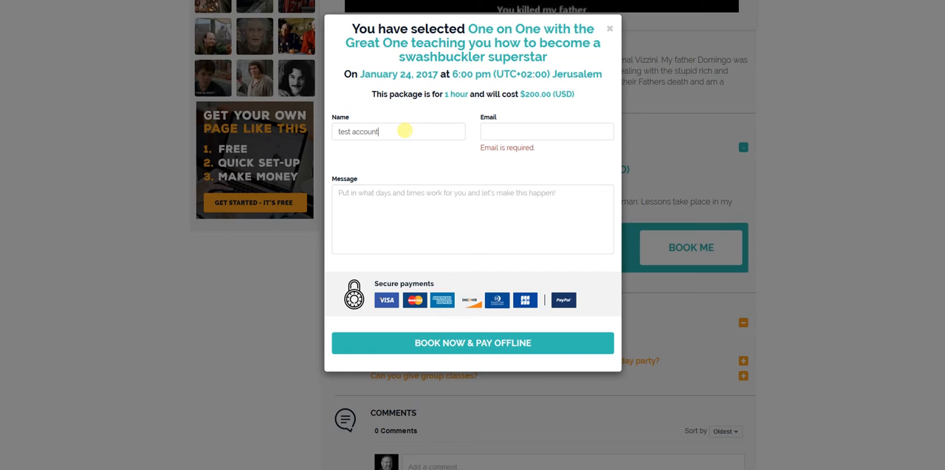
key("Tab")
type("te")
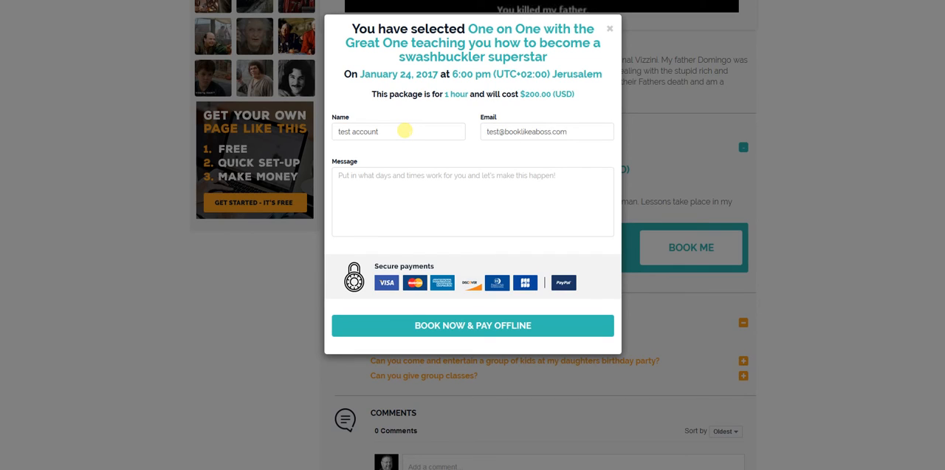
left_click(374, 177)
type("L")
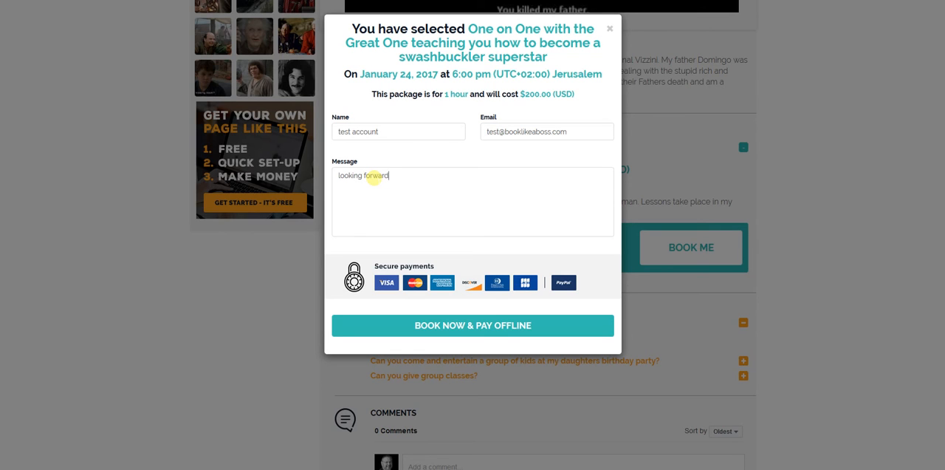
left_click(436, 332)
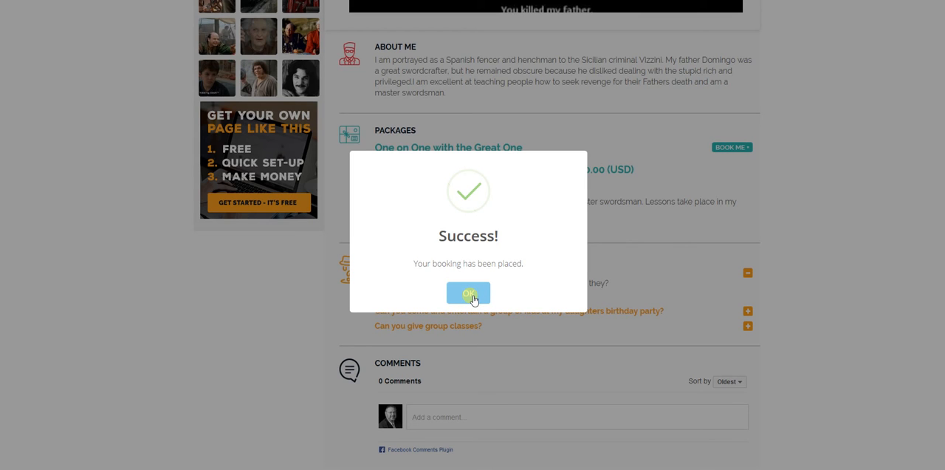
left_click(471, 295)
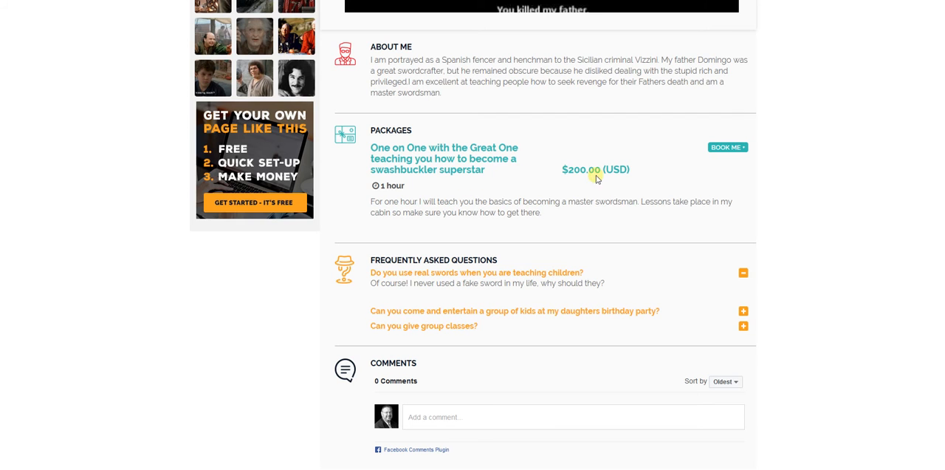
- Return to the account dashboard and review the details of the recent swashbuckler lesson order
scroll(661, 197, "up", 2)
scroll(768, 233, "up", 4)
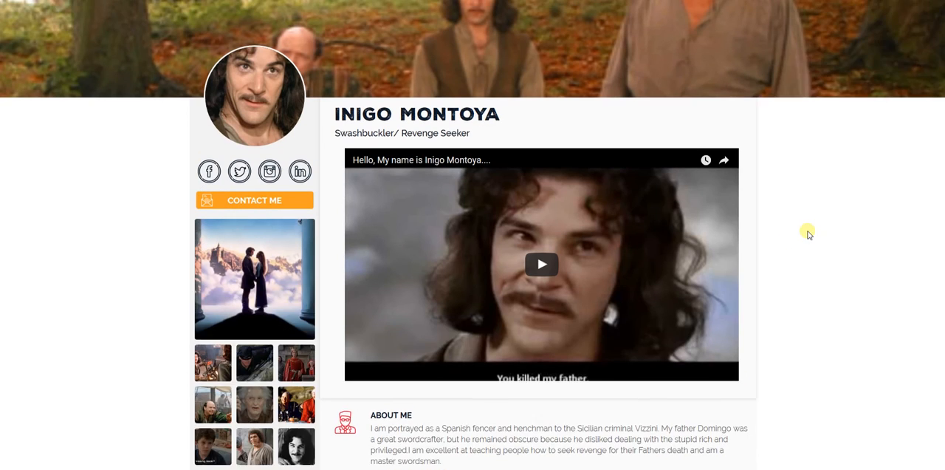
left_click(923, 15)
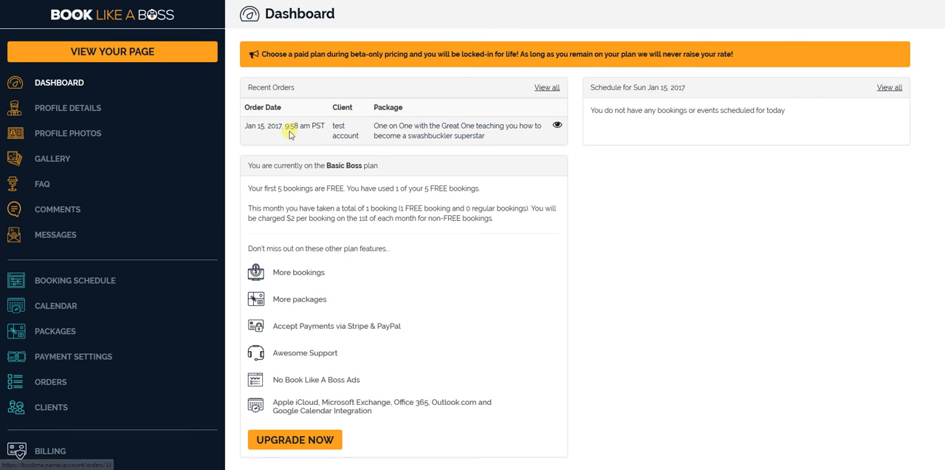
left_click(469, 128)
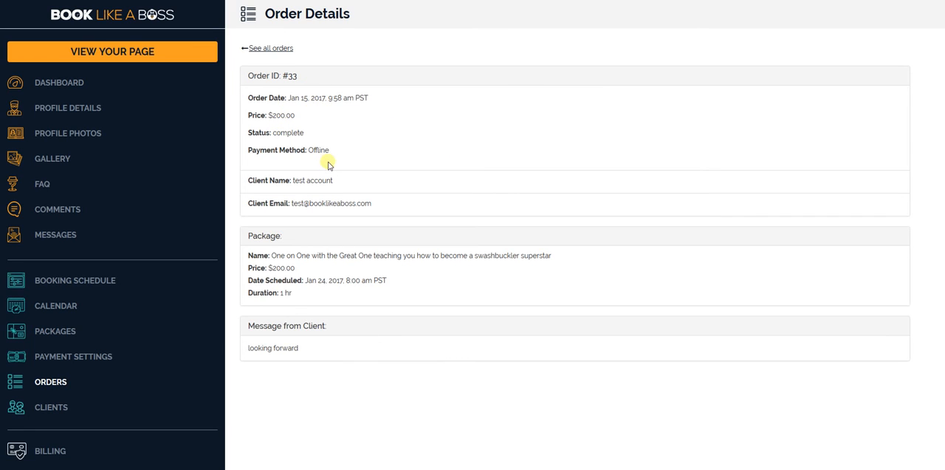
scroll(362, 236, "down", 2)
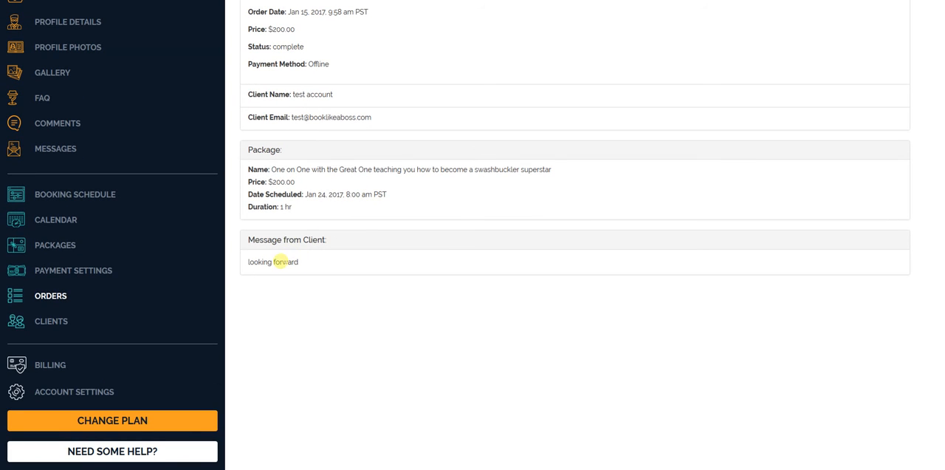
scroll(308, 272, "up", 2)
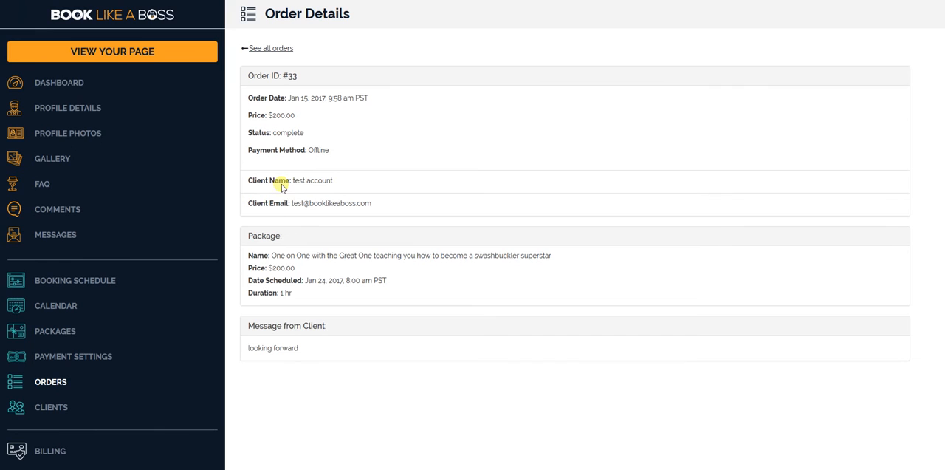
- Go back to the dashboard and view the full list of orders
left_click(64, 84)
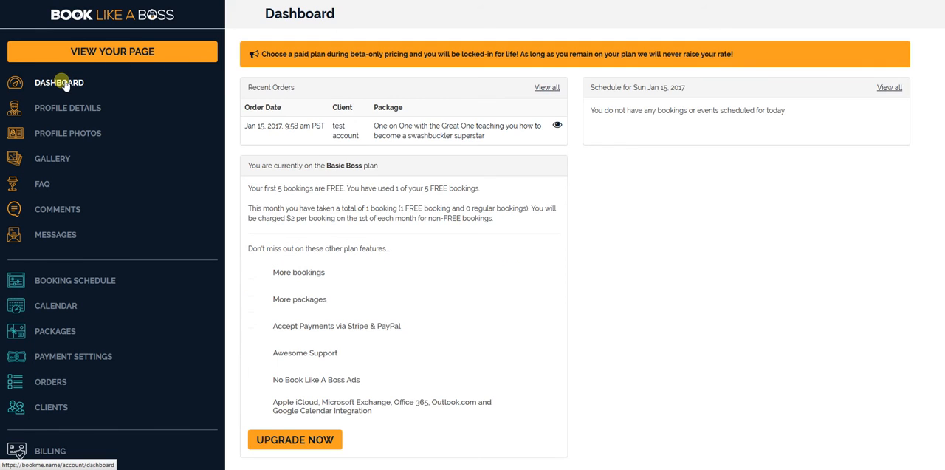
scroll(178, 173, "down", 1)
scroll(181, 181, "up", 1)
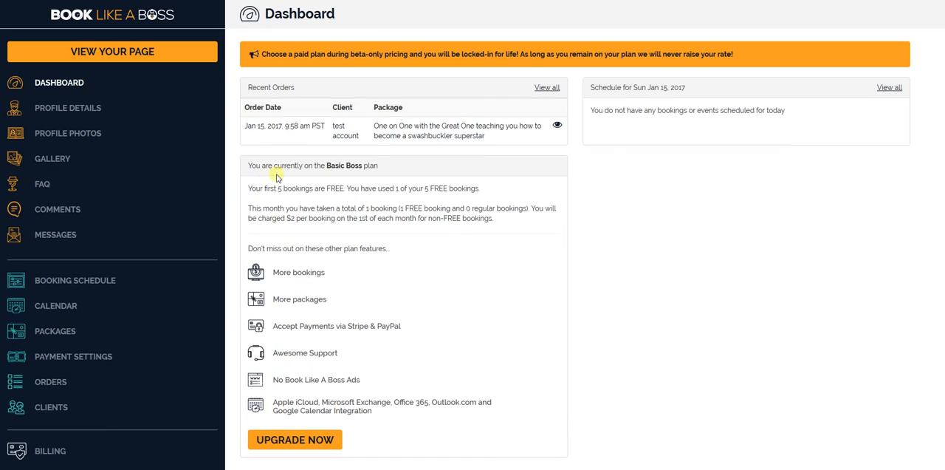
left_click(548, 88)
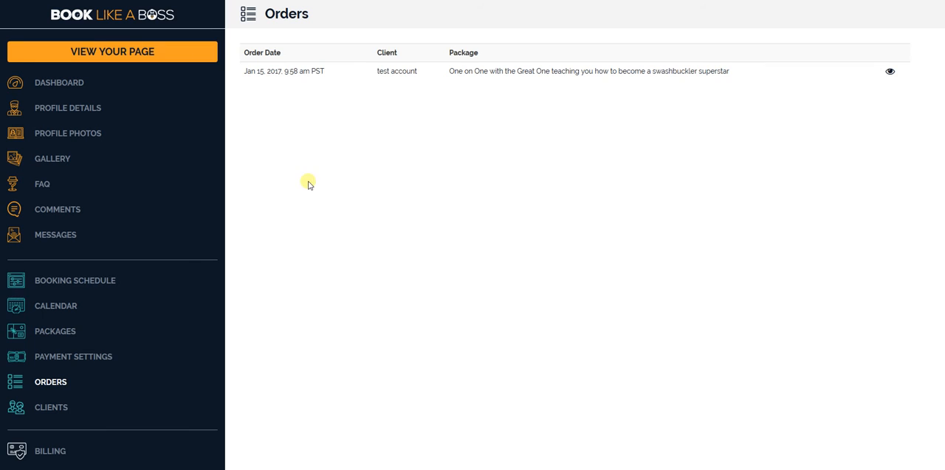
scroll(410, 367, "down", 5)
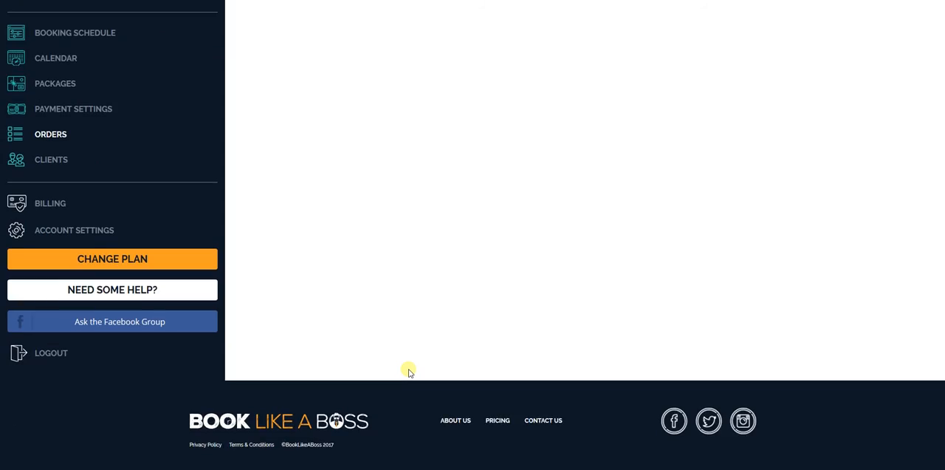
scroll(410, 367, "up", 5)
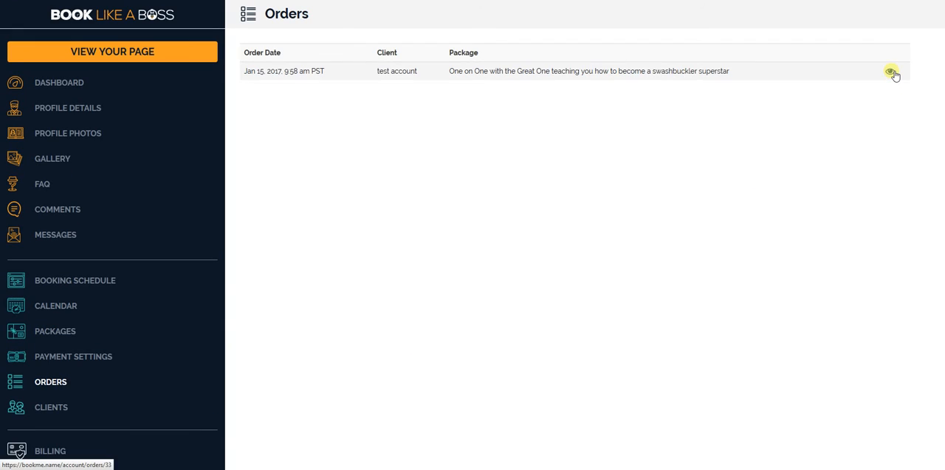
- Open the swashbuckler lesson order from the orders list and examine its details
left_click(892, 71)
left_click(659, 73)
scroll(406, 217, "down", 1)
scroll(223, 196, "up", 1)
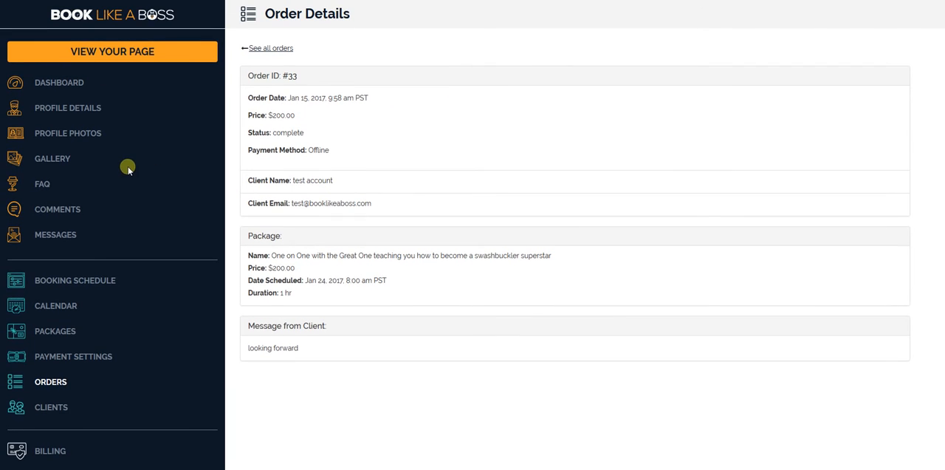
- Go to the packages page and start a new package with the type Physical Product
left_click(62, 337)
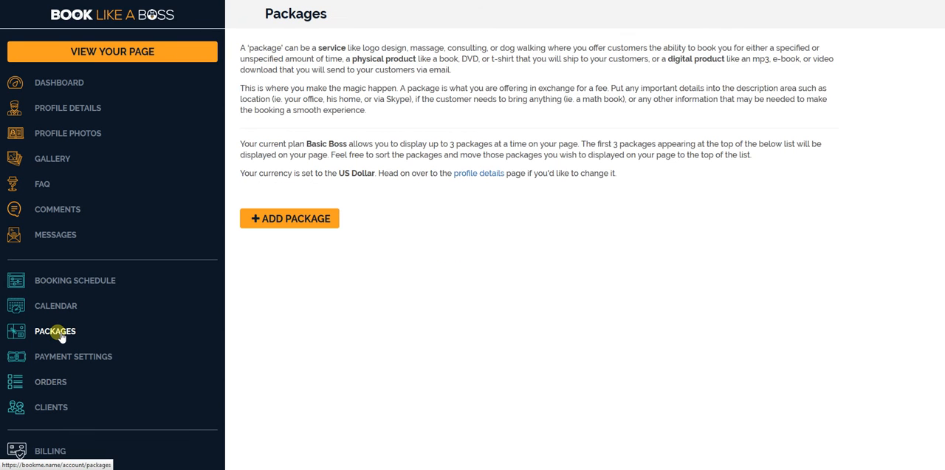
scroll(505, 130, "down", 1)
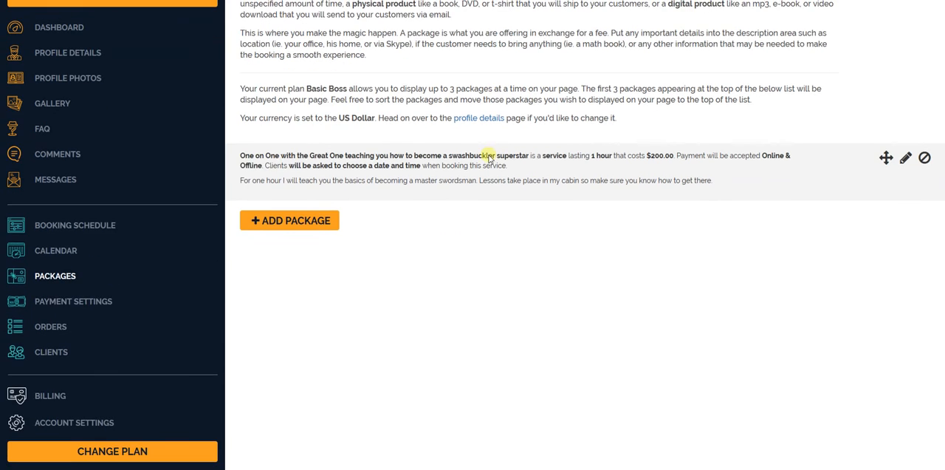
scroll(573, 163, "down", 1)
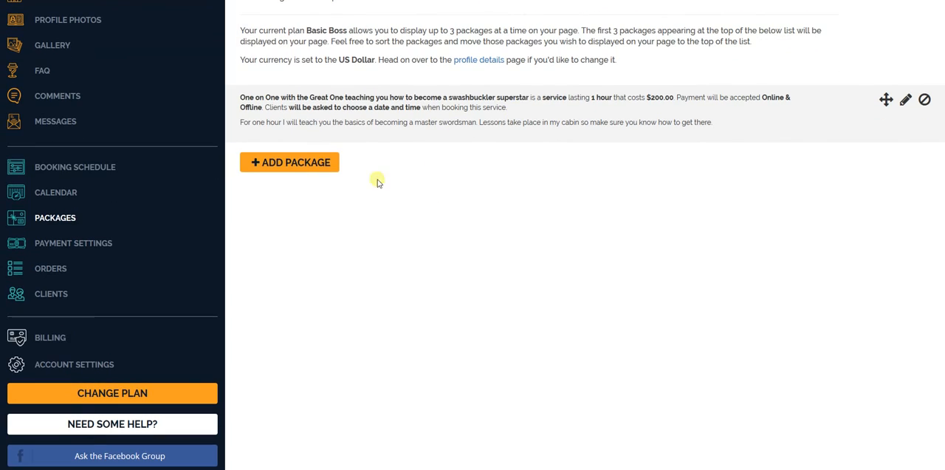
left_click(281, 161)
left_click(616, 172)
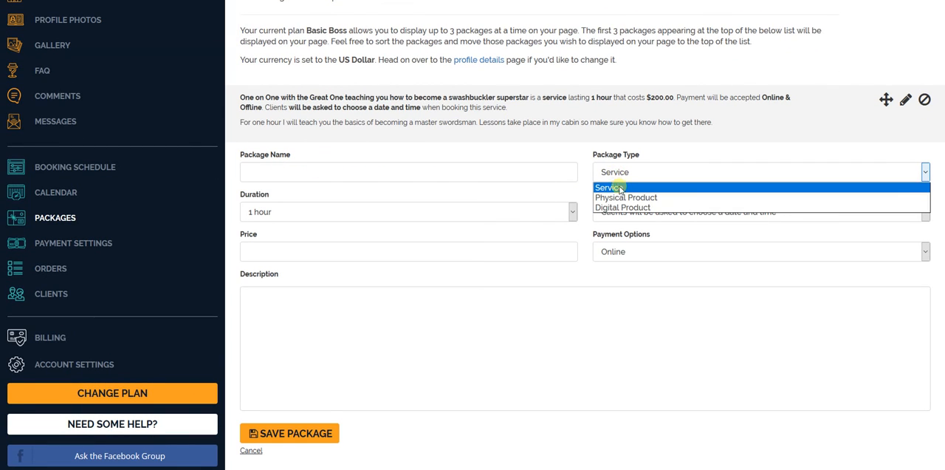
left_click(621, 197)
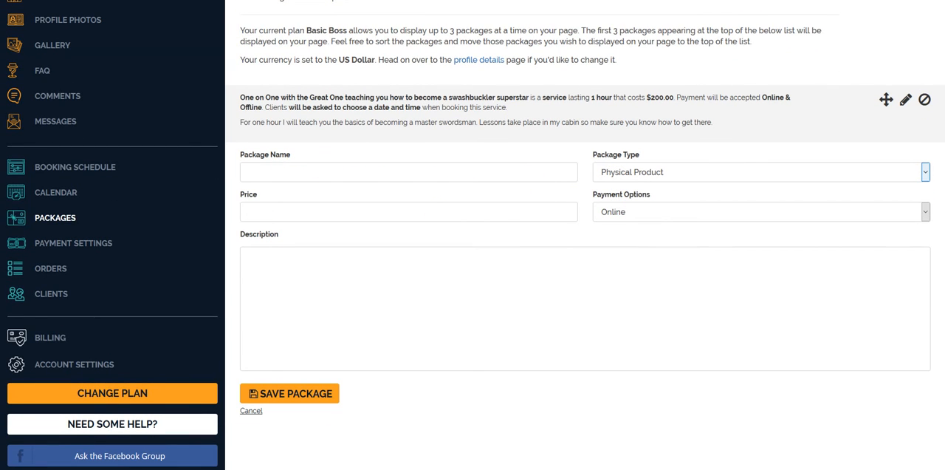
- Copy the title "Buy A Copy of Swashbucklers for Dummies" from the Notepad notes and paste it as the package name
key("alt+Tab")
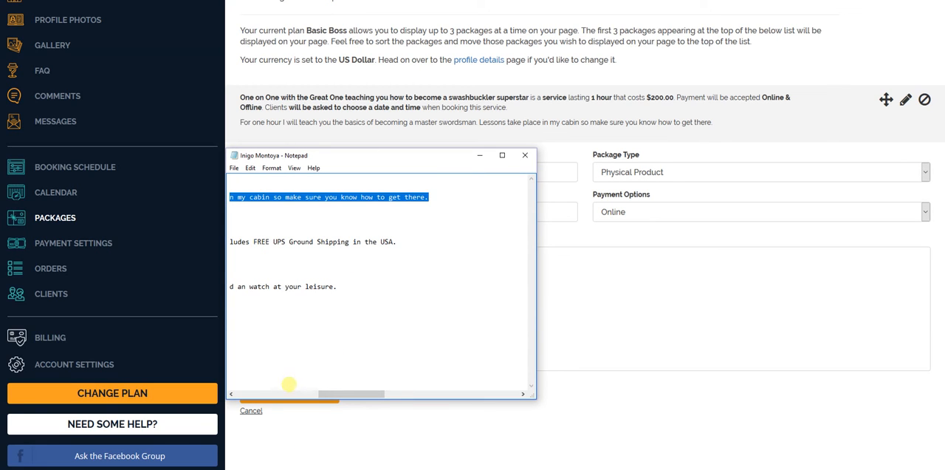
left_click_drag(347, 394, 281, 394)
left_click_drag(386, 224, 193, 224)
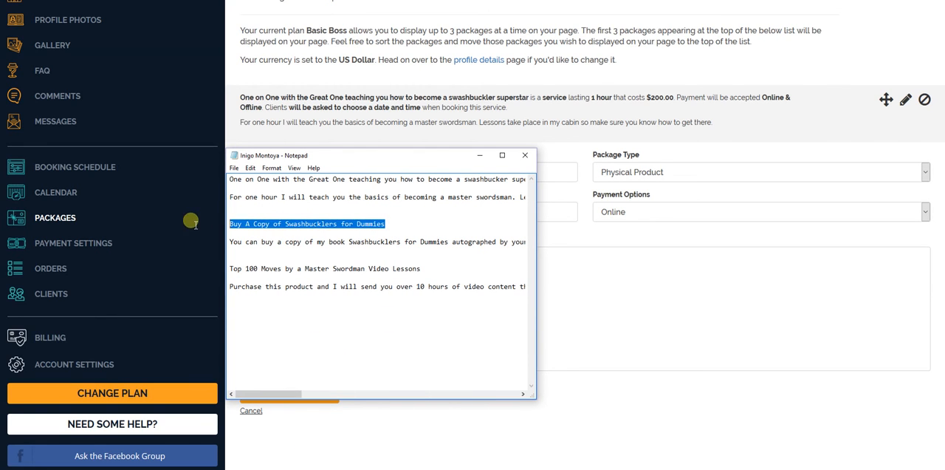
right_click(254, 224)
left_click(214, 257)
left_click(612, 314)
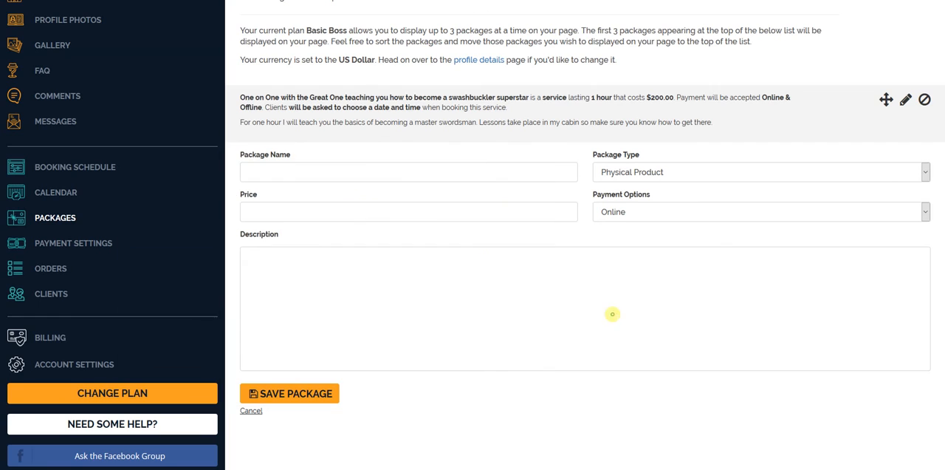
right_click(353, 172)
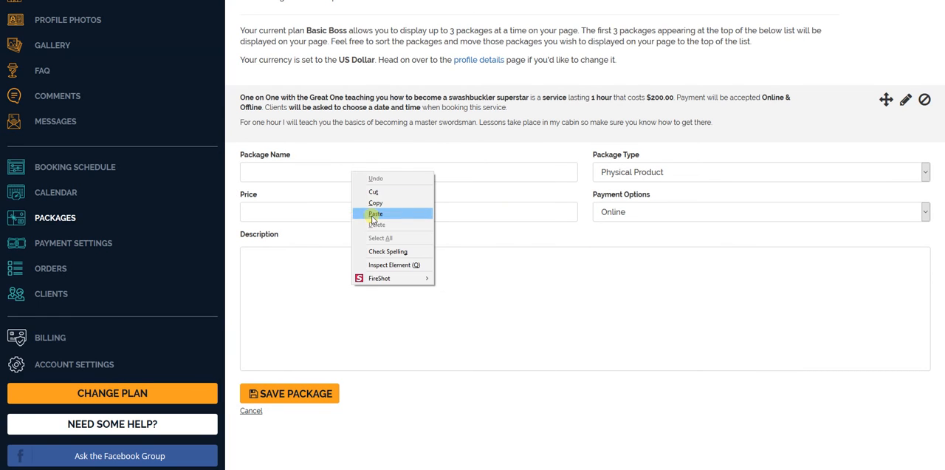
left_click(375, 214)
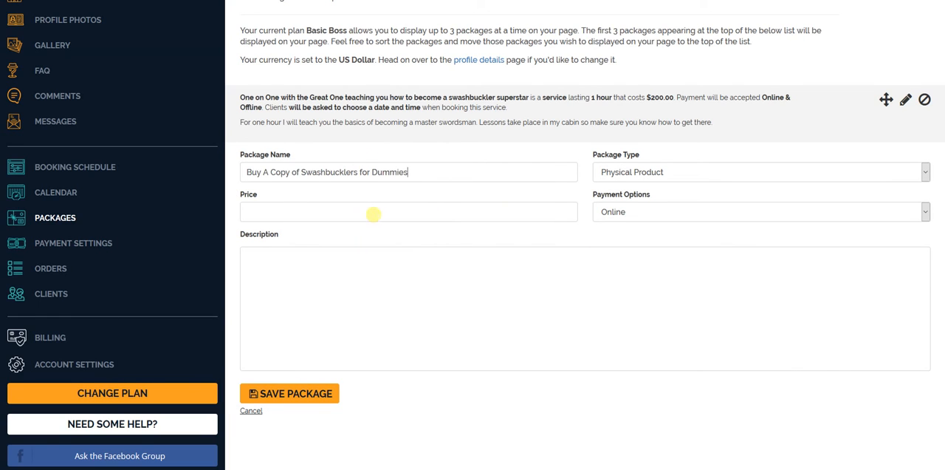
- Set the book package's price to 30 and its payment options to Online & Offline
left_click(450, 213)
type("30")
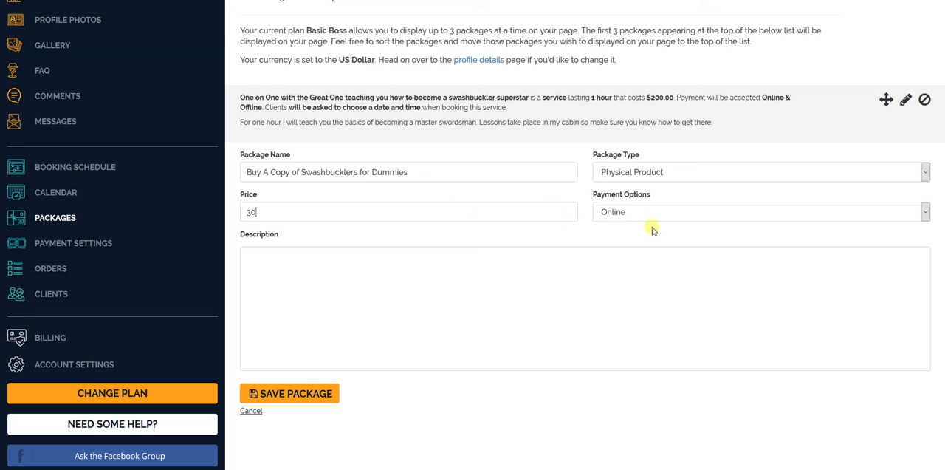
left_click(660, 213)
left_click(647, 248)
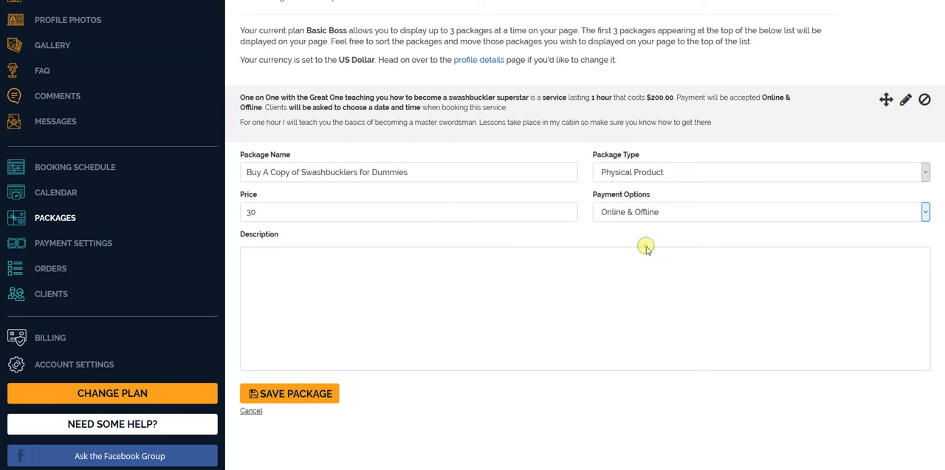
- Copy the autographed book's description with the shipping note from Notepad into the package description and save the package
left_click(507, 271)
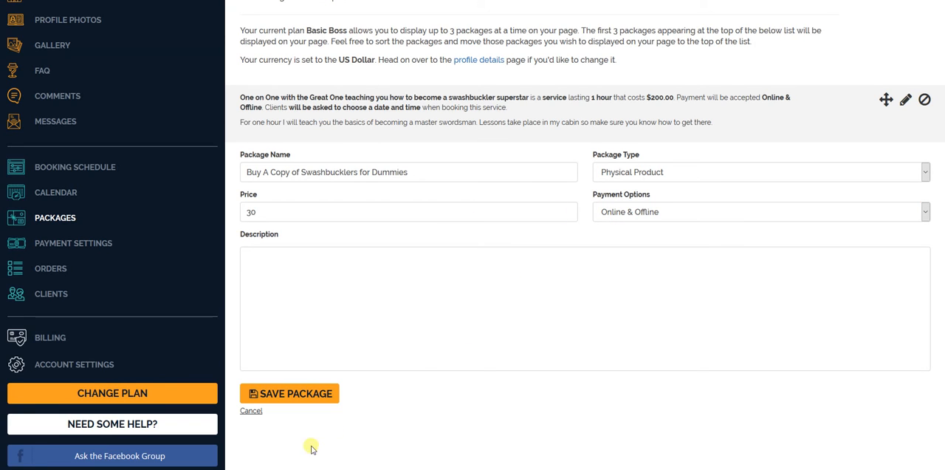
key("alt+Tab")
left_click_drag(230, 241, 546, 246)
right_click(434, 245)
left_click(437, 278)
key("alt+Tab")
right_click(567, 283)
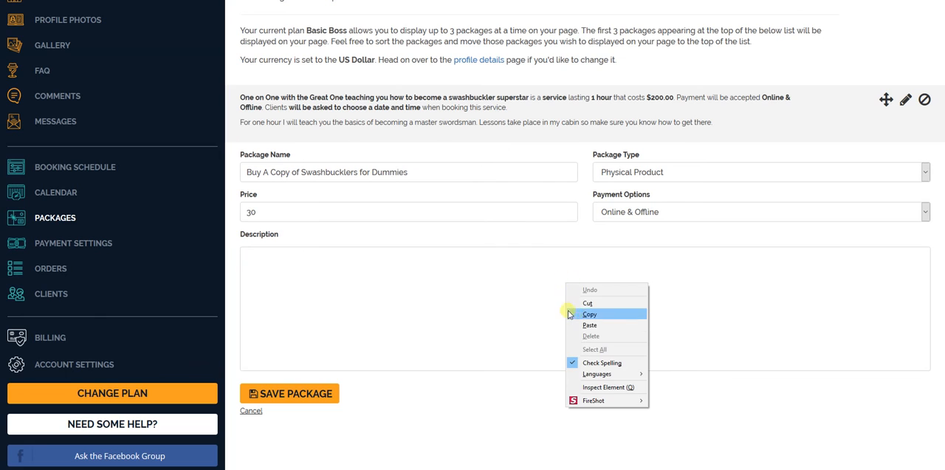
left_click(589, 325)
left_click(287, 394)
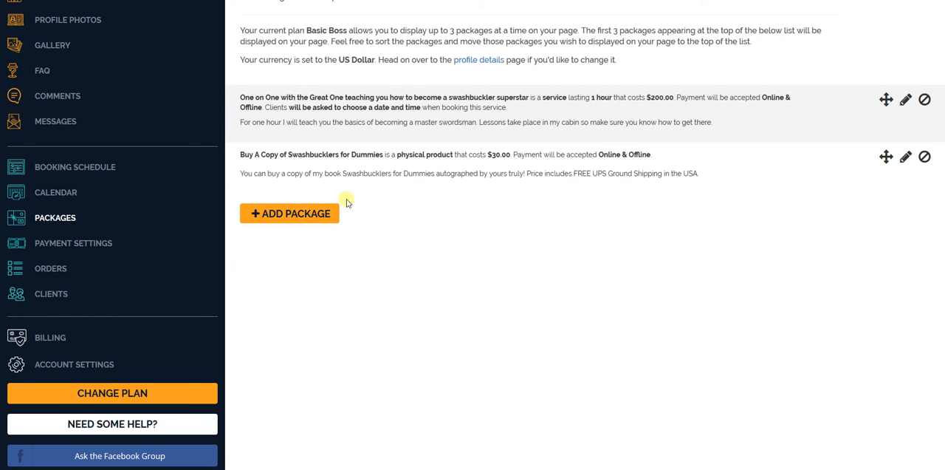
- View the public page and examine the book's listing in the packages section
scroll(197, 186, "up", 2)
left_click(113, 53)
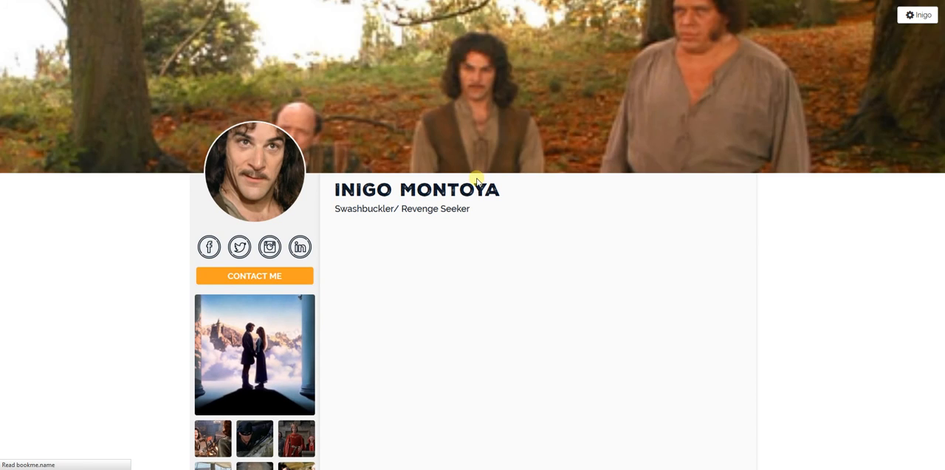
scroll(445, 200, "down", 1)
scroll(439, 237, "down", 2)
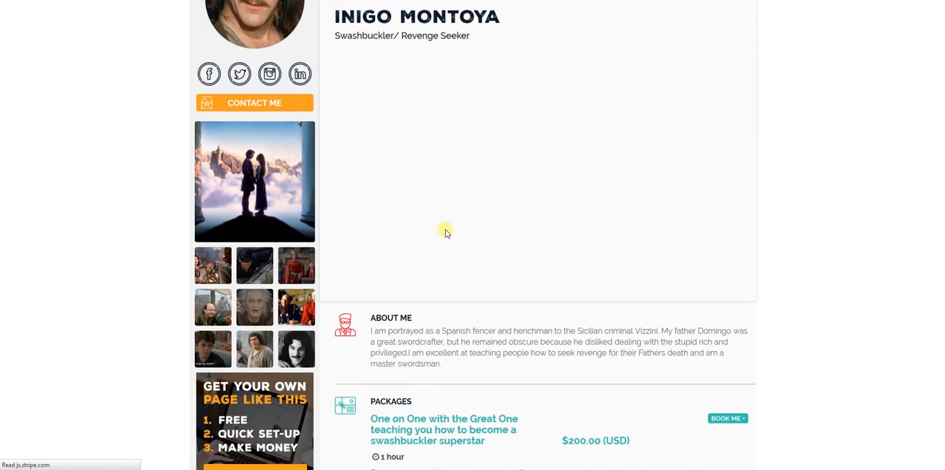
scroll(445, 232, "down", 3)
scroll(463, 226, "down", 1)
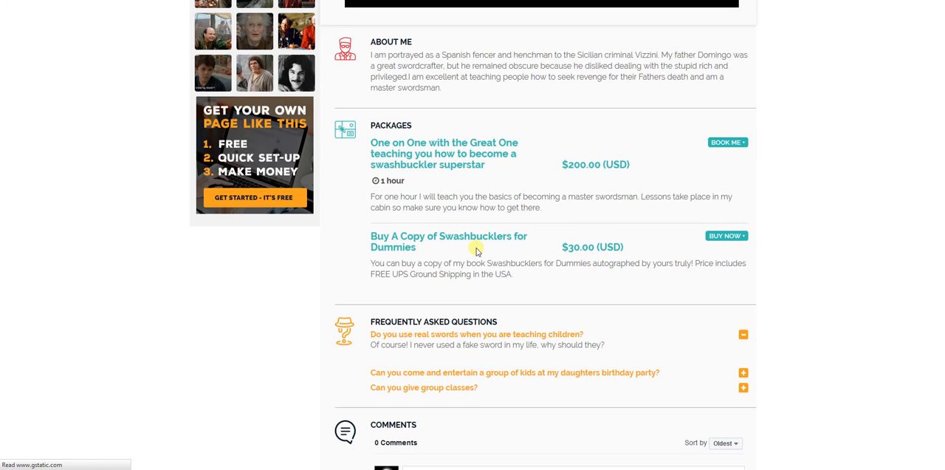
- Open the purchase form for the Swashbucklers for Dummies book, examine its fields and payment options, and close it without buying
left_click(714, 236)
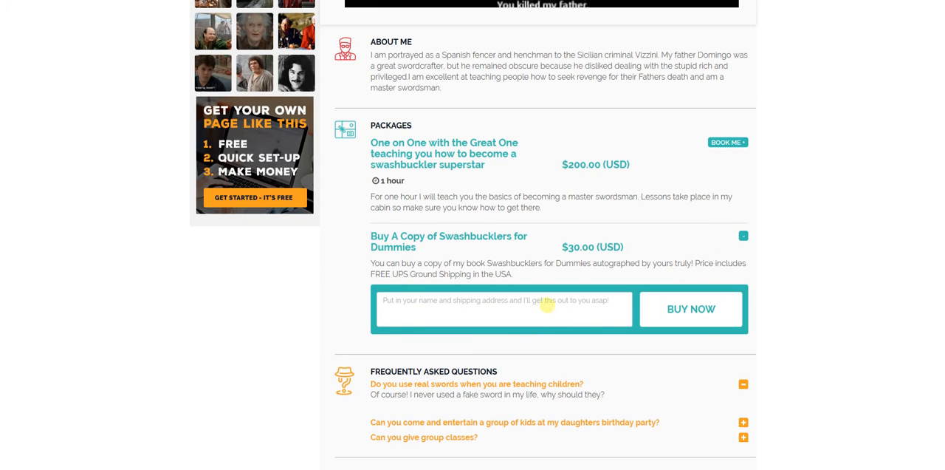
left_click(651, 310)
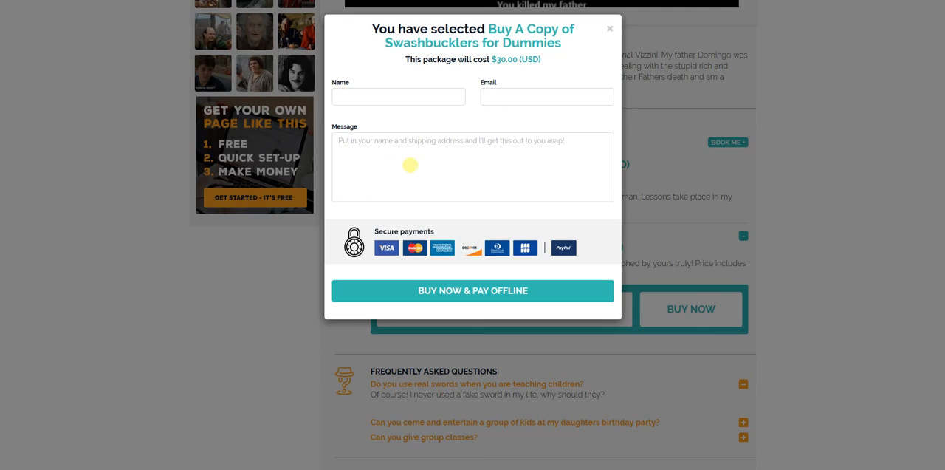
left_click(546, 160)
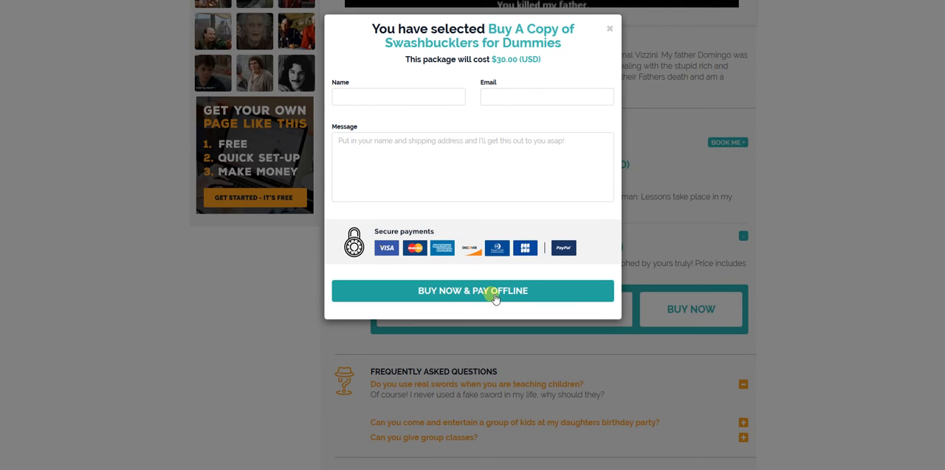
left_click(610, 29)
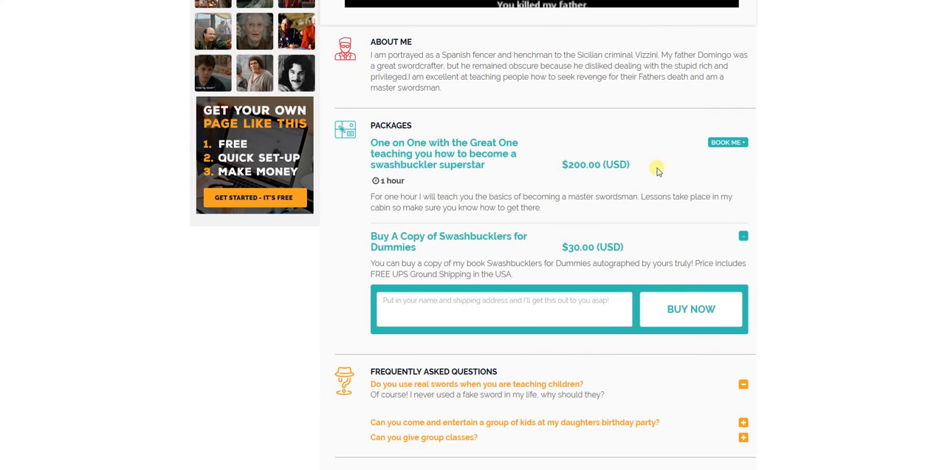
- Return to the account's packages page and start another new package with the type Digital Product
scroll(314, 161, "up", 6)
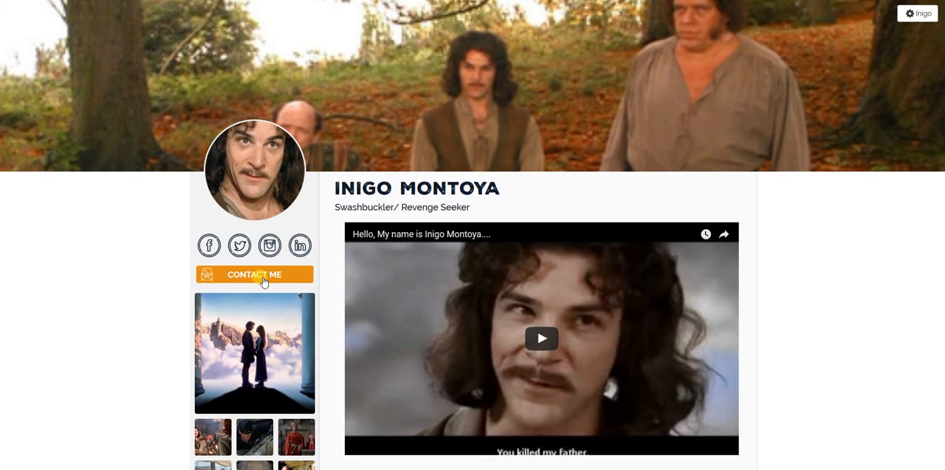
left_click(914, 15)
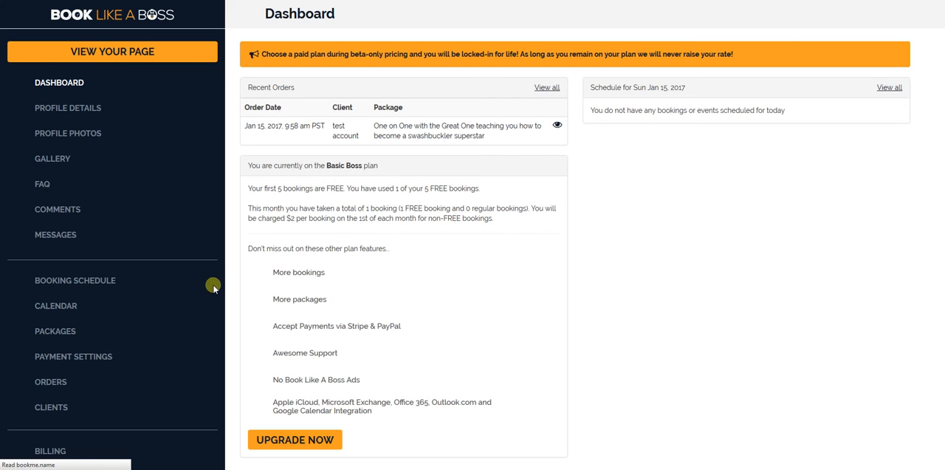
left_click(53, 331)
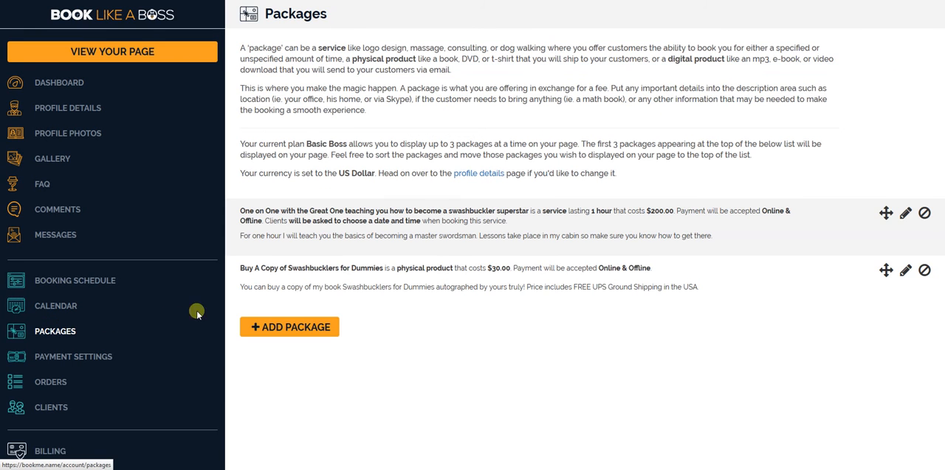
scroll(458, 191, "down", 1)
scroll(477, 187, "down", 1)
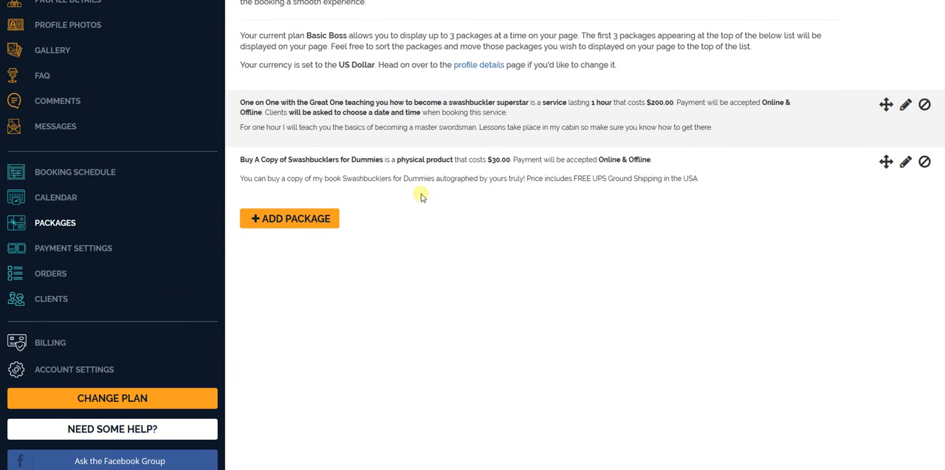
left_click(298, 219)
left_click(663, 230)
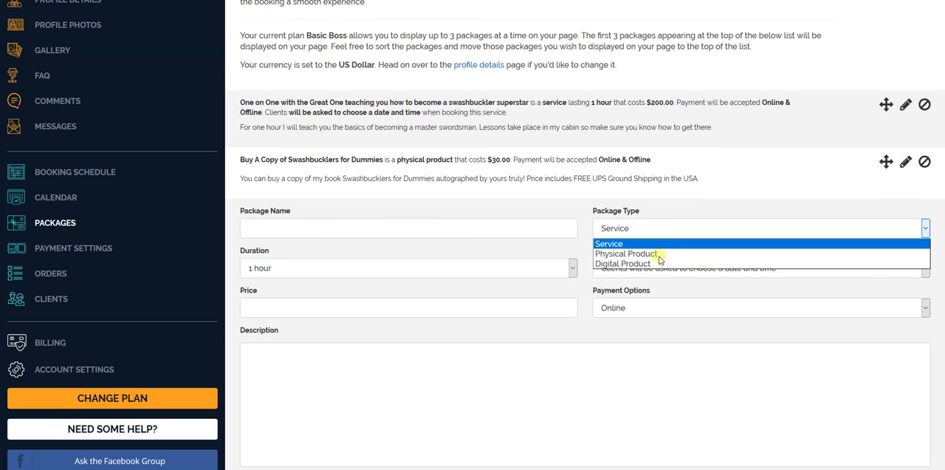
left_click(657, 263)
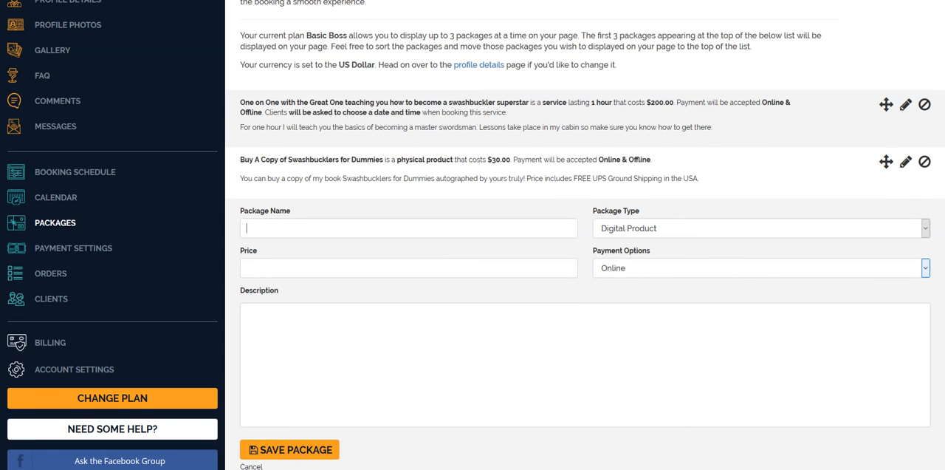
- Name the package "Top 100 Moves by a Master Swordman Video Lessons" using the title copied from Notepad, and set its price to 150
left_click(303, 469)
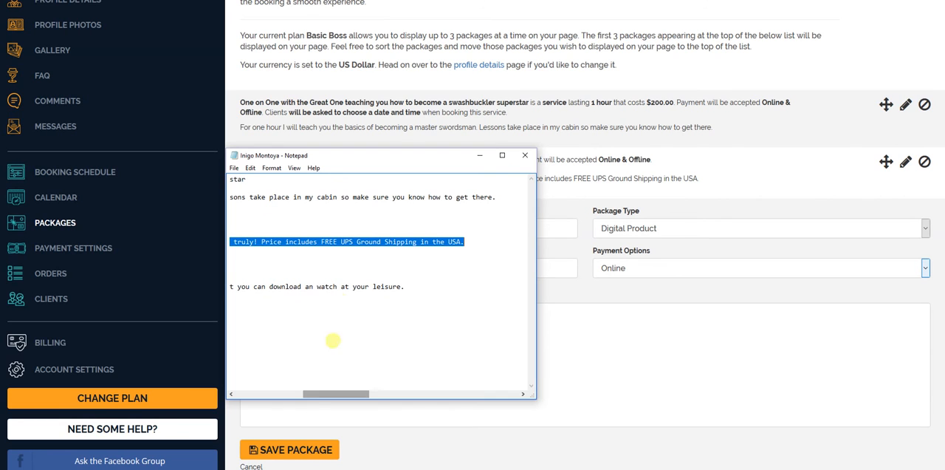
left_click(271, 393)
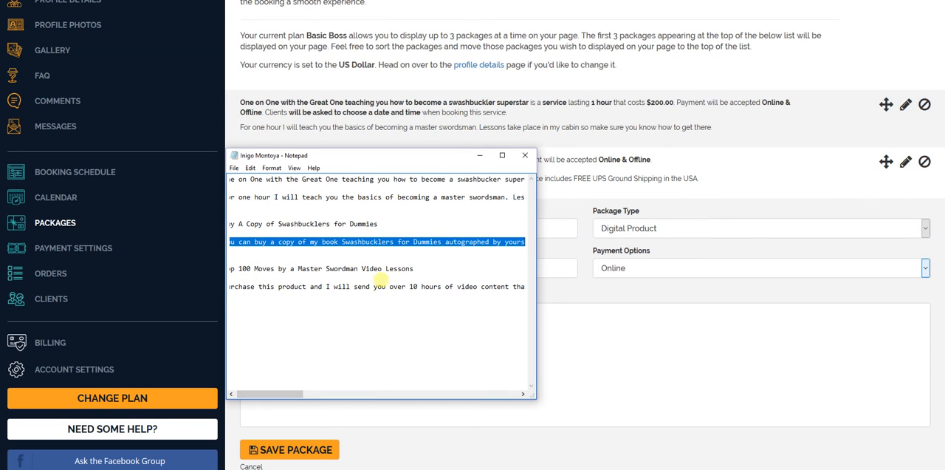
left_click_drag(416, 271, 220, 267)
right_click(247, 270)
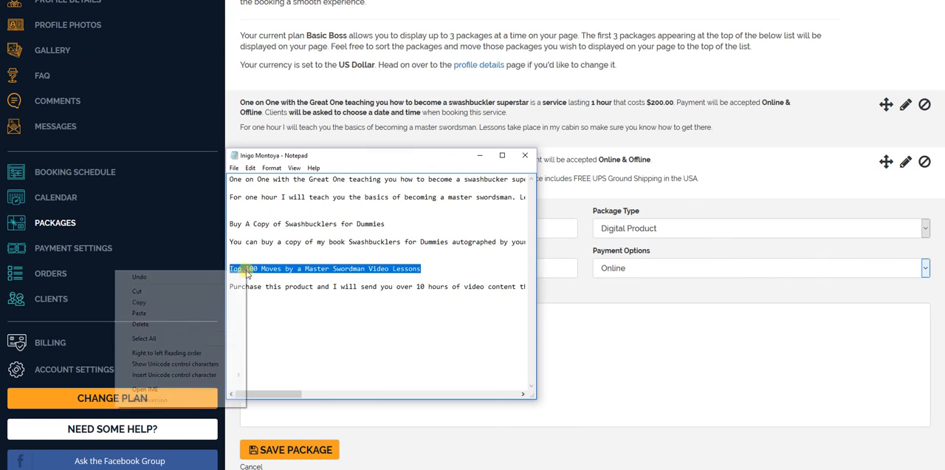
left_click(223, 302)
left_click(569, 292)
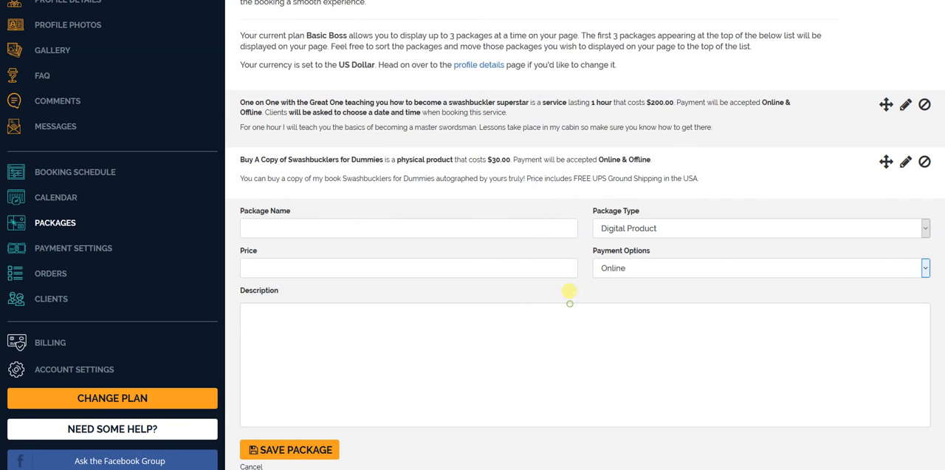
right_click(424, 223)
left_click(488, 255)
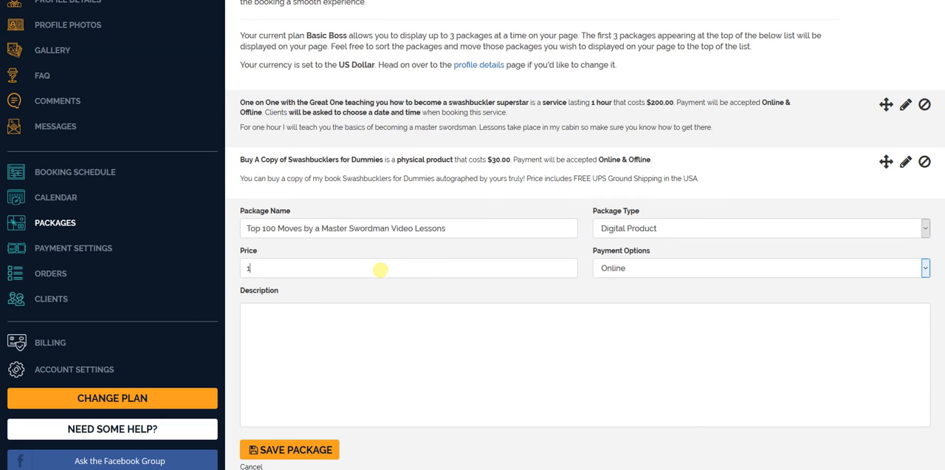
- Fill in the digital product's description with the 10 hours of video content text copied from Notepad and save the package
left_click(359, 334)
key("alt+Tab")
left_click(295, 323)
left_click_drag(230, 288, 319, 299)
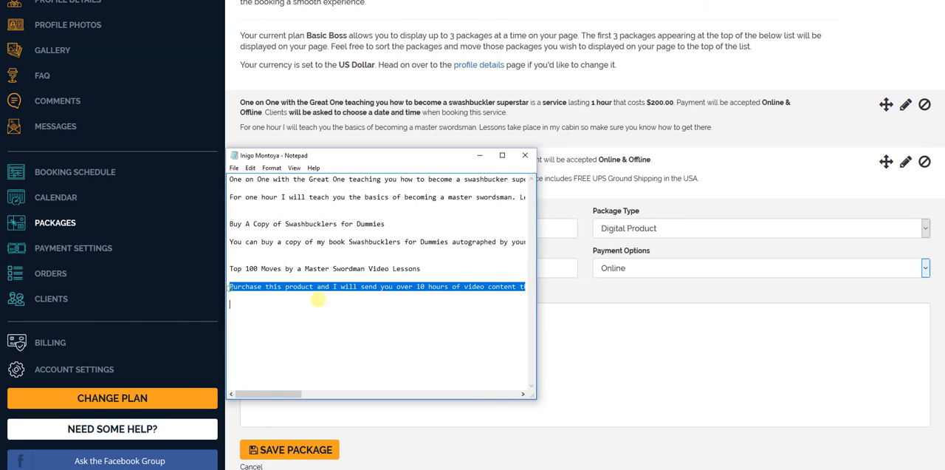
right_click(493, 287)
left_click(475, 320)
left_click(612, 331)
right_click(345, 340)
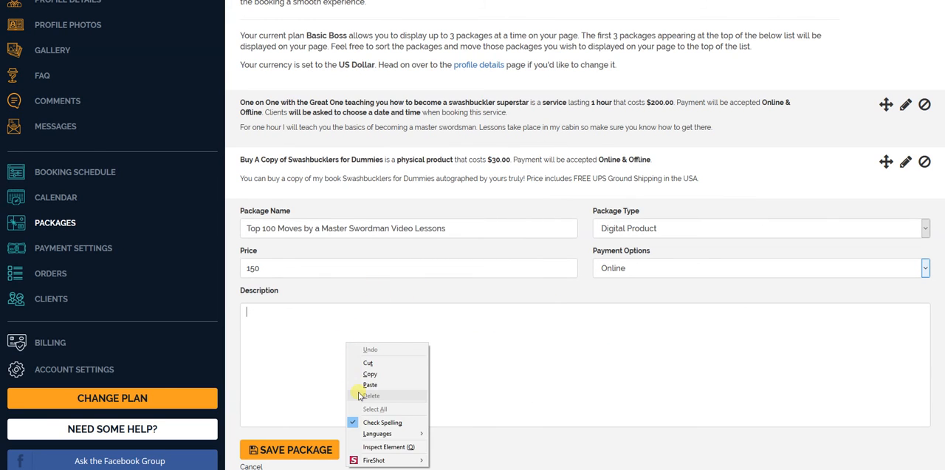
left_click(361, 392)
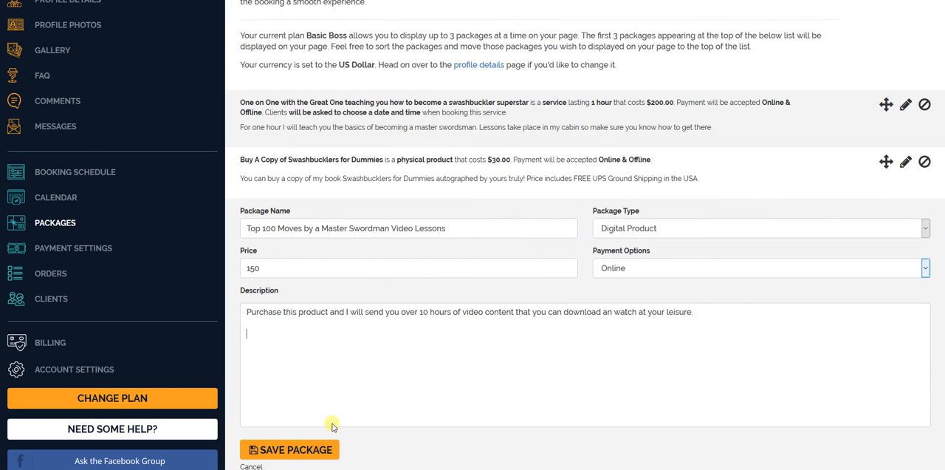
left_click(291, 452)
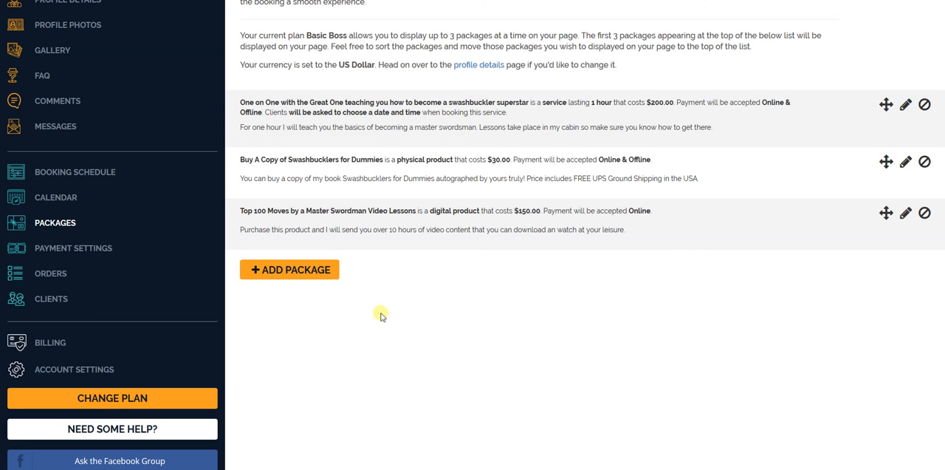
- View the public page and examine the video lessons listing in the packages section
scroll(327, 316, "up", 2)
left_click(158, 57)
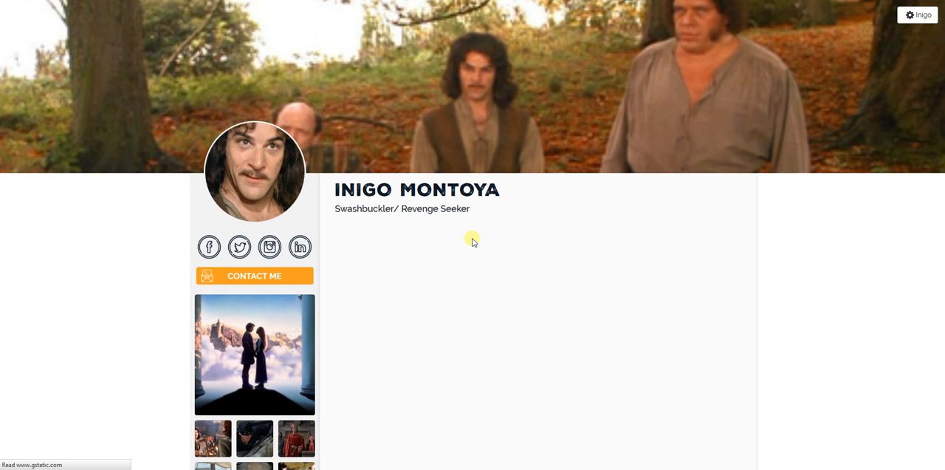
scroll(473, 237, "down", 3)
scroll(473, 236, "down", 3)
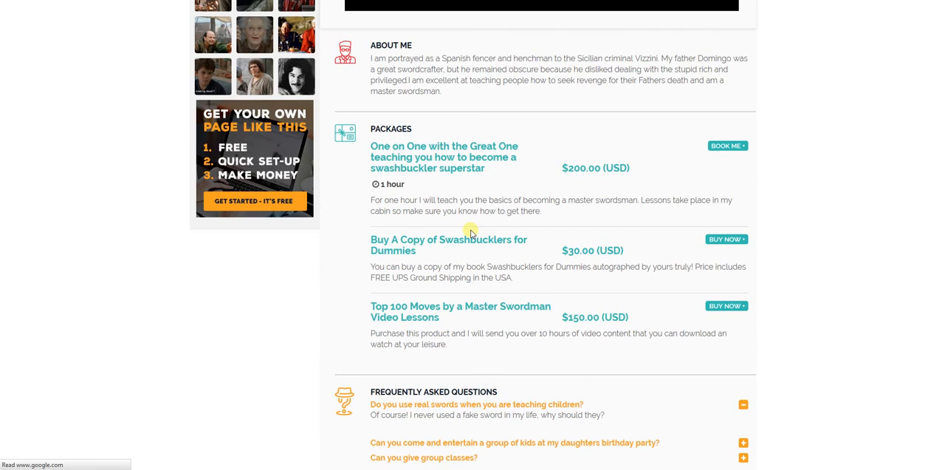
scroll(500, 184, "down", 1)
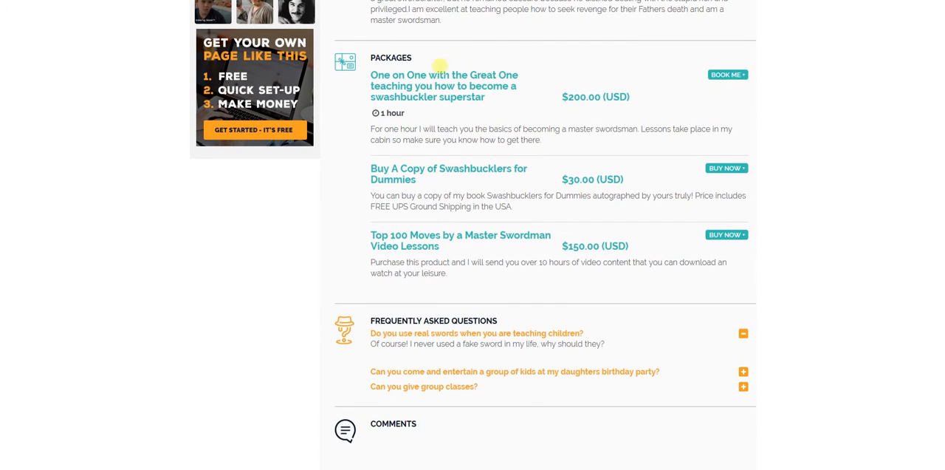
- Start buying the video lessons with a test e-mail address as the message, examine the purchase form, and close it without buying
left_click(736, 240)
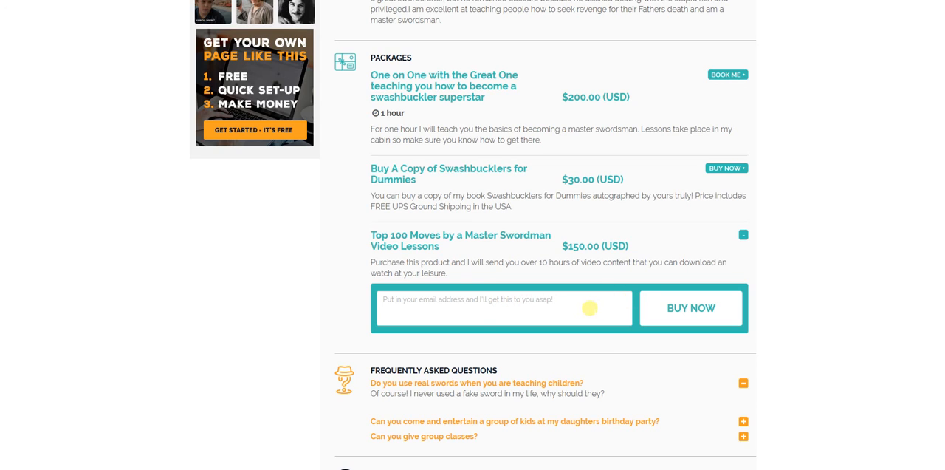
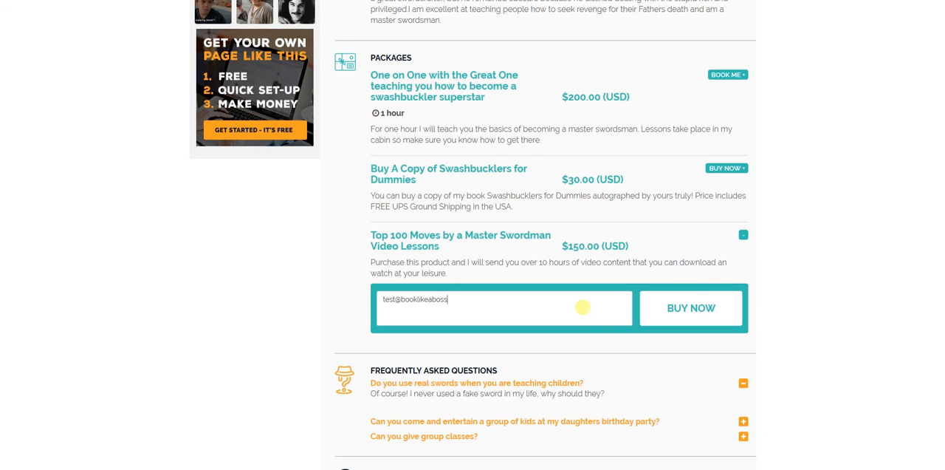
left_click(687, 307)
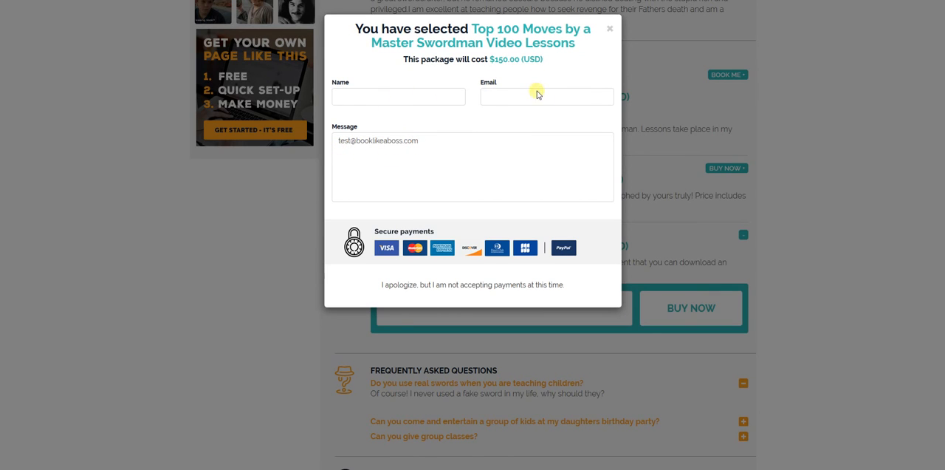
left_click(500, 97)
left_click(610, 29)
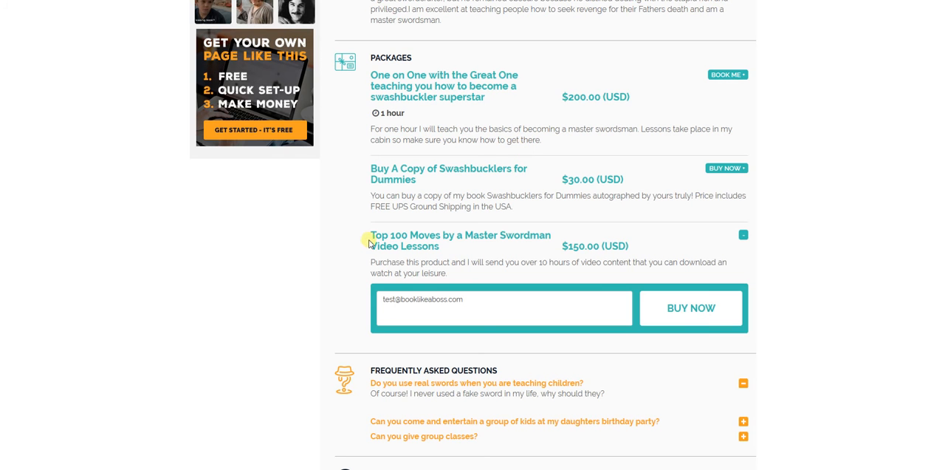
- Look over the public page from the profile header to the packages section, comparing the service, physical product and digital product listings
scroll(369, 238, "up", 3)
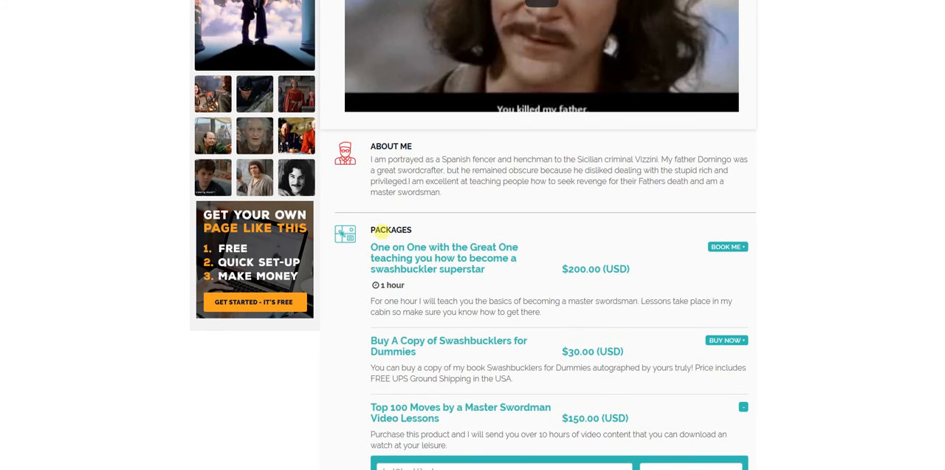
scroll(386, 231, "up", 5)
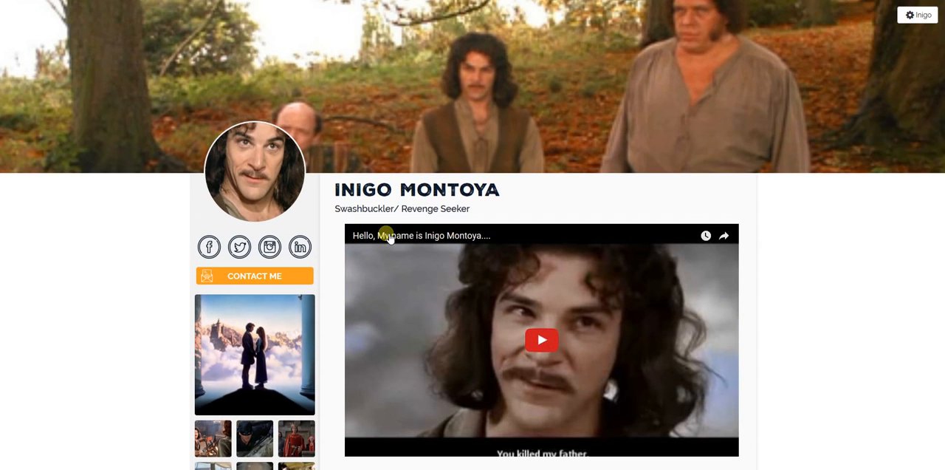
scroll(851, 118, "down", 7)
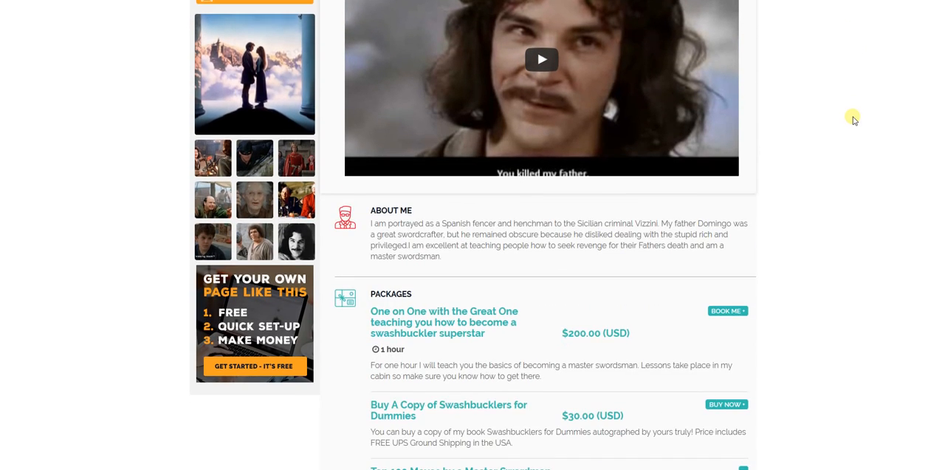
scroll(848, 129, "up", 5)
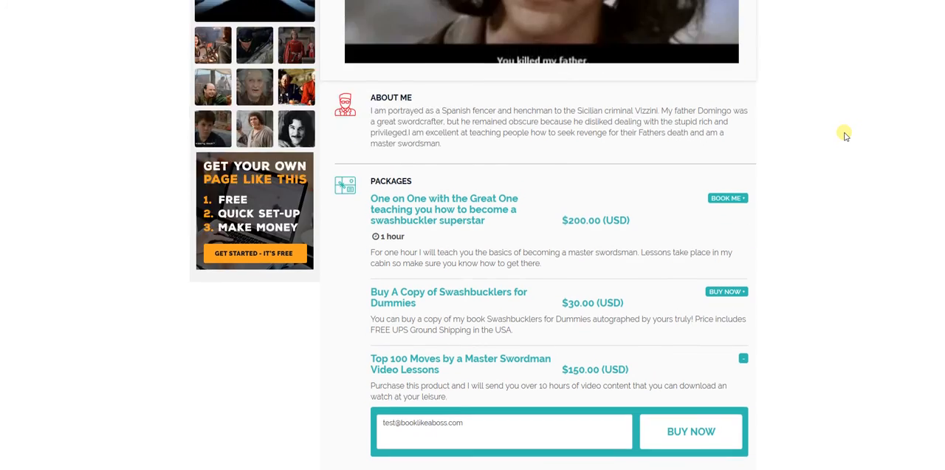
scroll(846, 136, "up", 2)
scroll(844, 133, "down", 7)
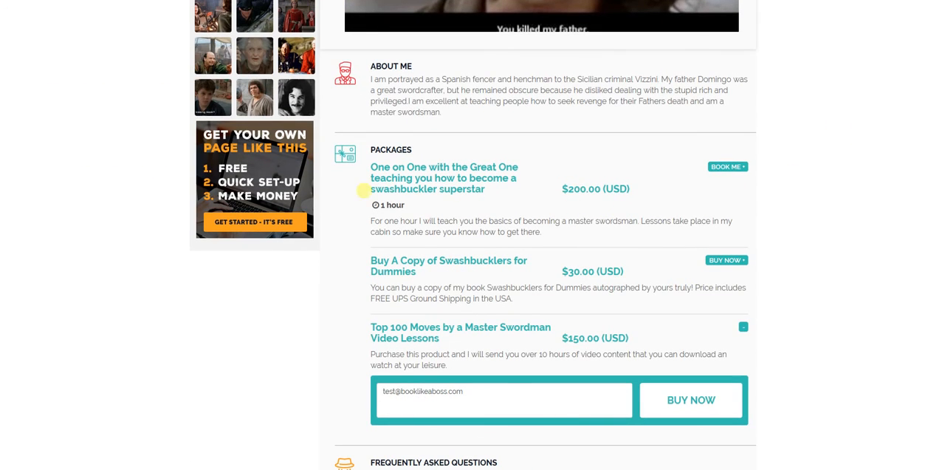
scroll(840, 176, "up", 5)
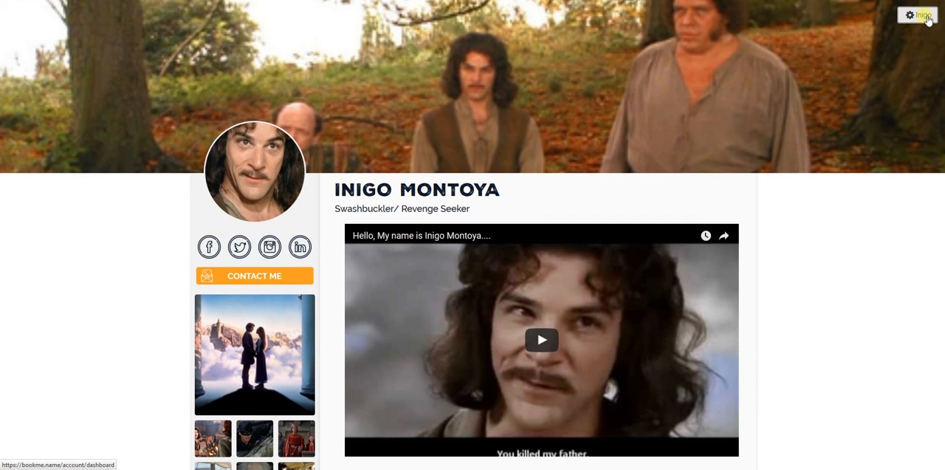
- Return to the account's packages page and reorder the packages: video lessons first, One on One service second, Swashbucklers for Dummies book third
left_click(929, 20)
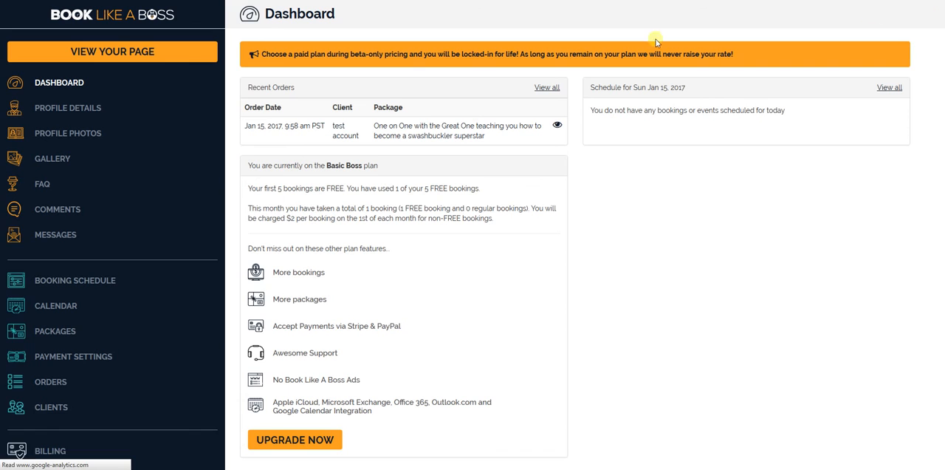
left_click(59, 333)
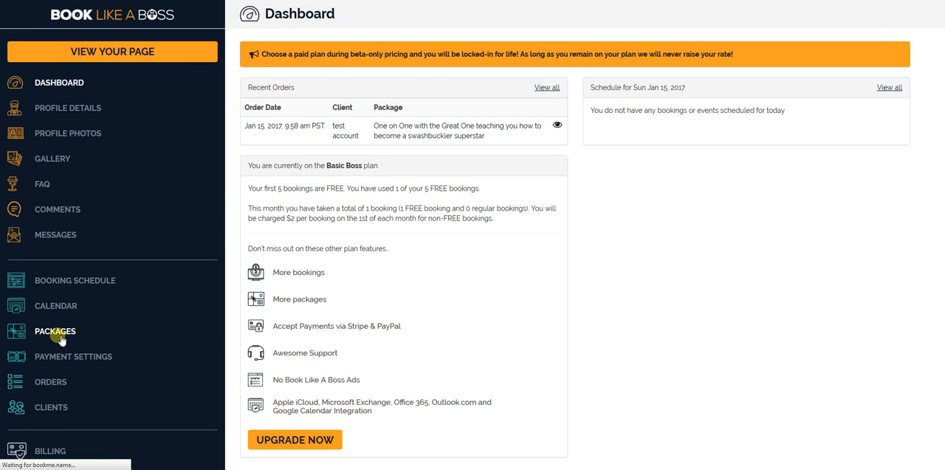
scroll(433, 266, "down", 3)
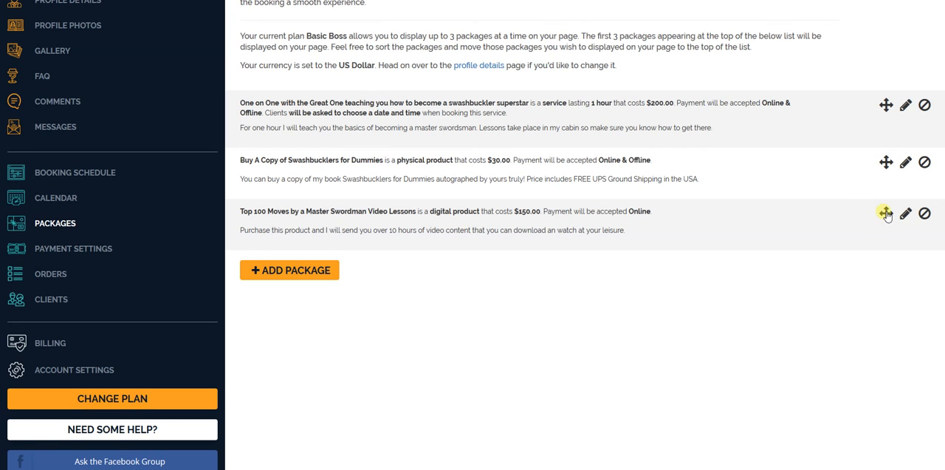
left_click_drag(886, 212, 885, 169)
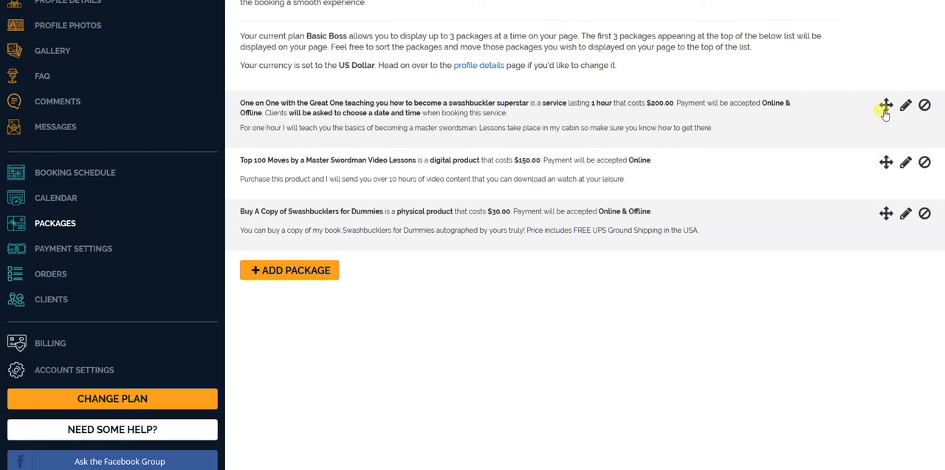
left_click_drag(884, 105, 884, 155)
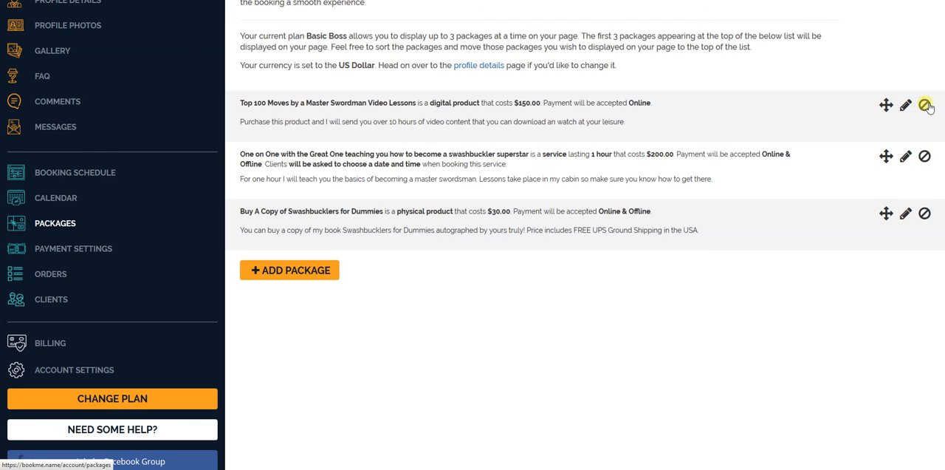
- Open the video lessons package for editing, examine its fields, and cancel without changing anything
left_click(906, 104)
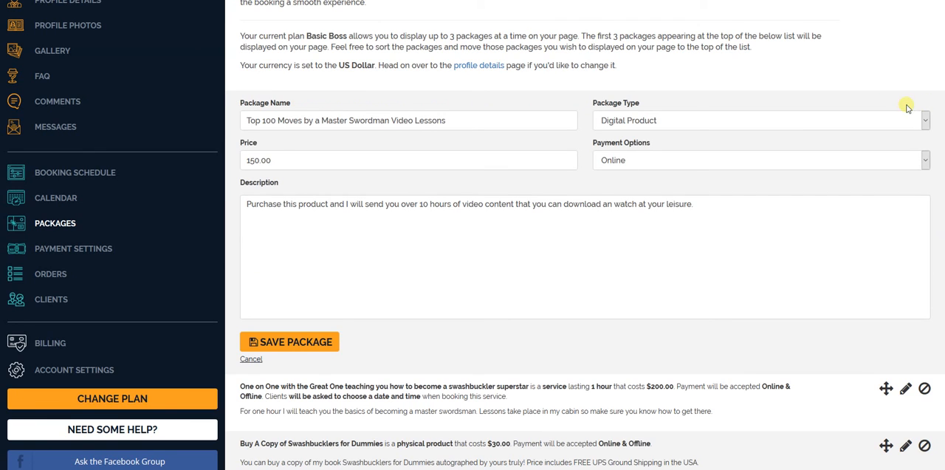
left_click(251, 359)
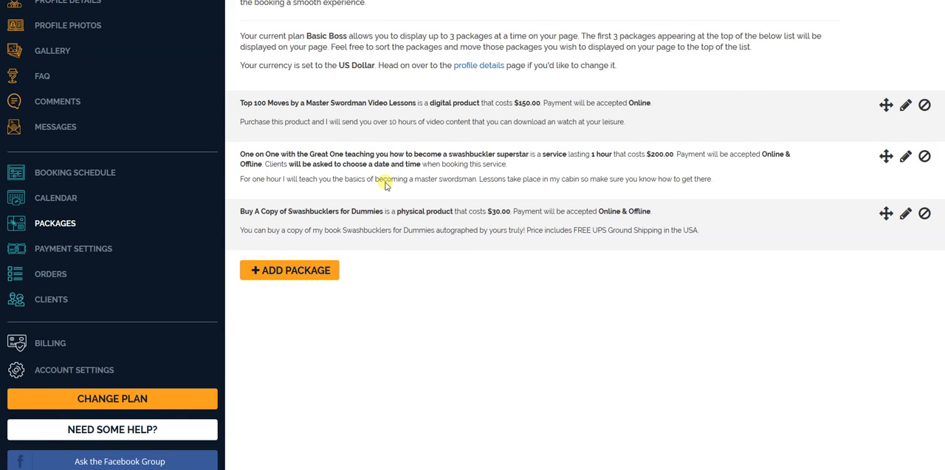
scroll(395, 297, "down", 2)
scroll(387, 280, "up", 3)
- View the public page and check the new order of the packages
left_click(142, 42)
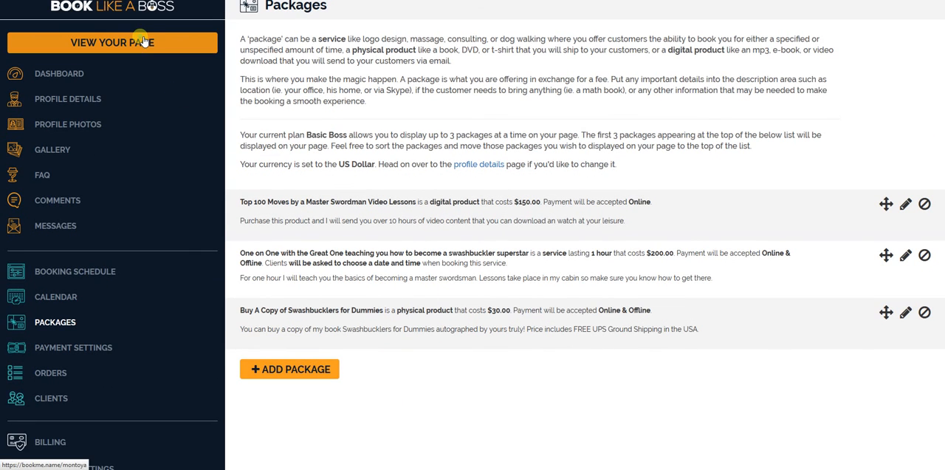
scroll(439, 142, "down", 5)
scroll(439, 139, "down", 2)
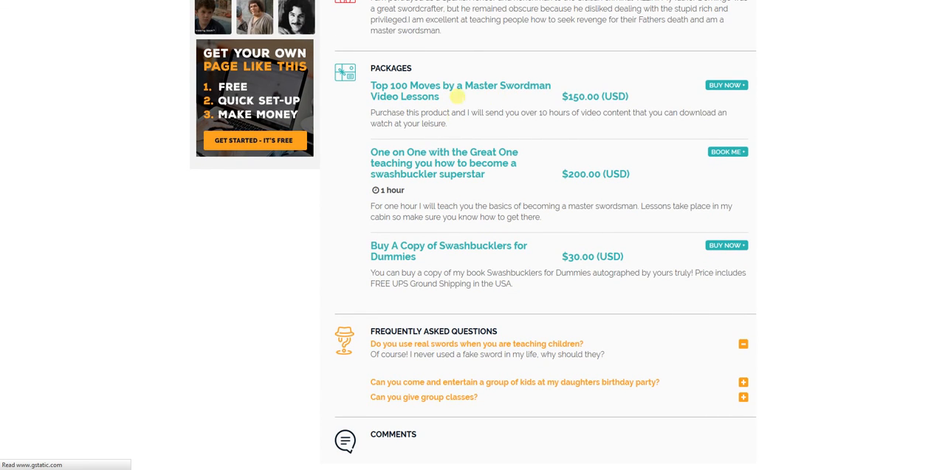
scroll(421, 173, "down", 1)
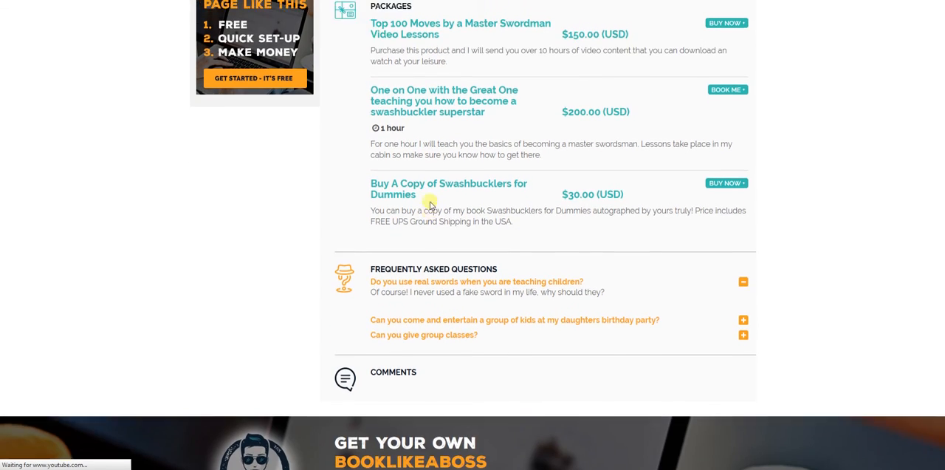
scroll(428, 200, "up", 5)
scroll(420, 185, "up", 3)
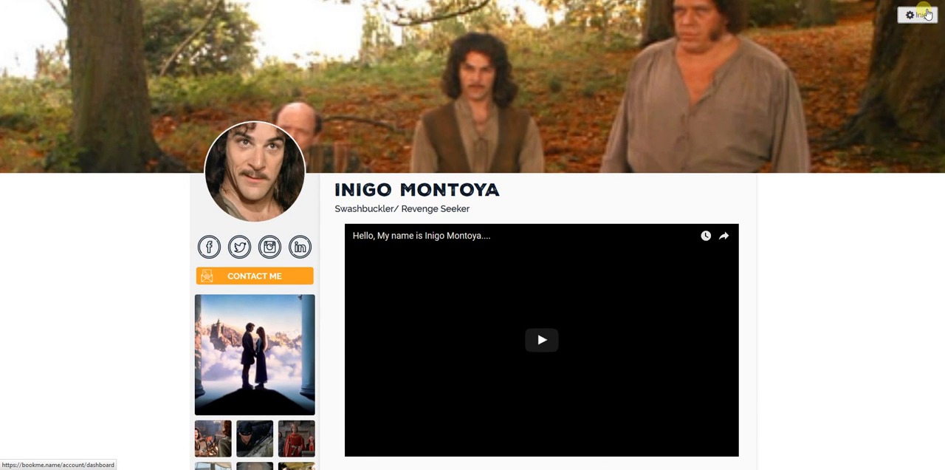
- Return to the account dashboard and look over the recent orders, plan features and remaining account options
left_click(927, 15)
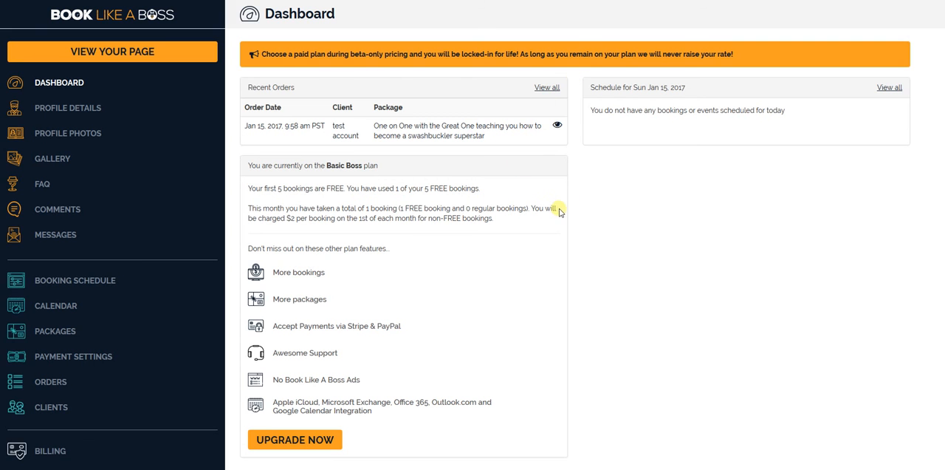
scroll(618, 183, "down", 1)
scroll(602, 190, "down", 4)
scroll(460, 197, "up", 3)
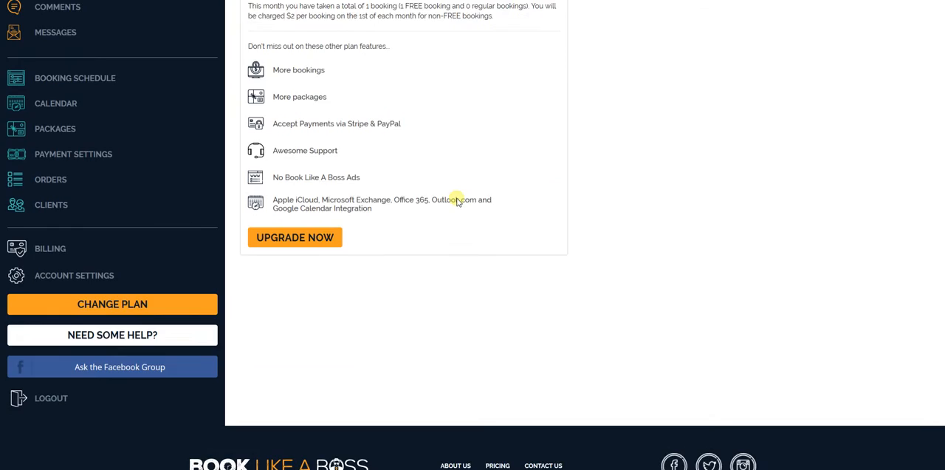